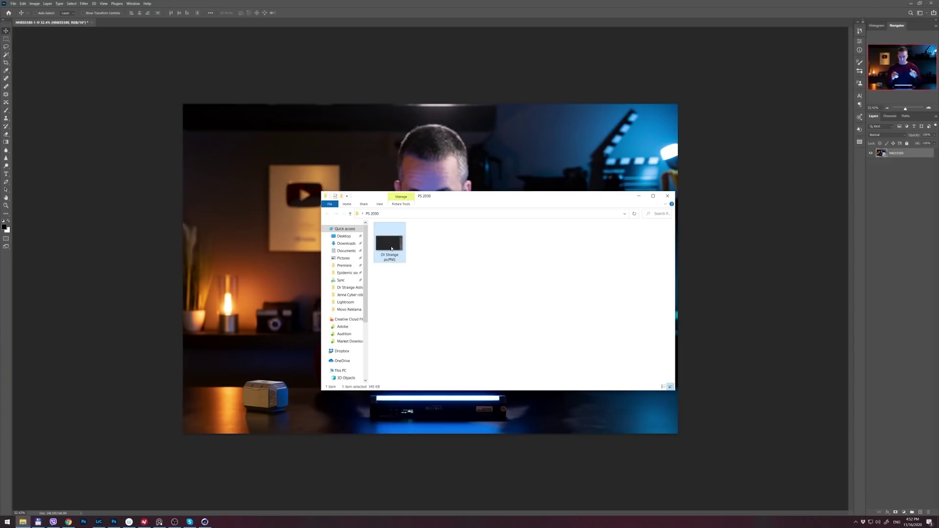
Place the Dr Strange ps PNG in the portrait document and flip the placed interface horizontally
left_click_drag(313, 205, 313, 205)
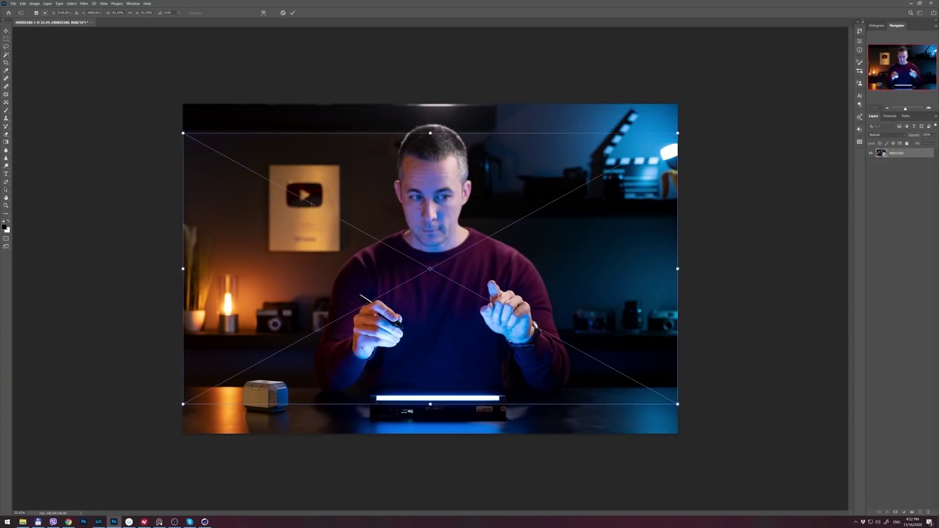
key("Return")
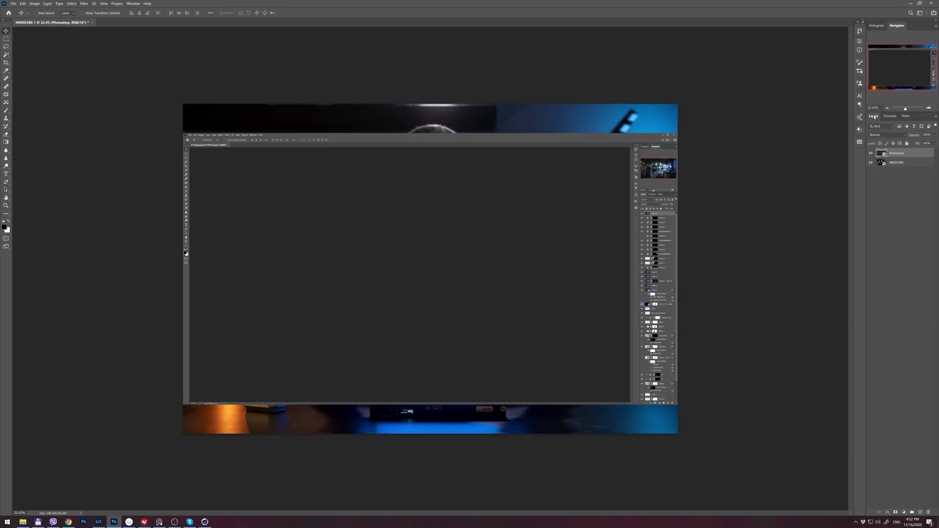
key("ctrl+t")
right_click(502, 237)
left_click(533, 331)
Set the placed Photoshop layer's blend mode to Linear Dodge (Add) and scale it down around its centre
left_click(887, 135)
left_click(889, 193)
mouse_move(678, 133)
left_mouse_down()
mouse_move(597, 169)
mouse_move(572, 144)
mouse_move(608, 172)
left_mouse_up()
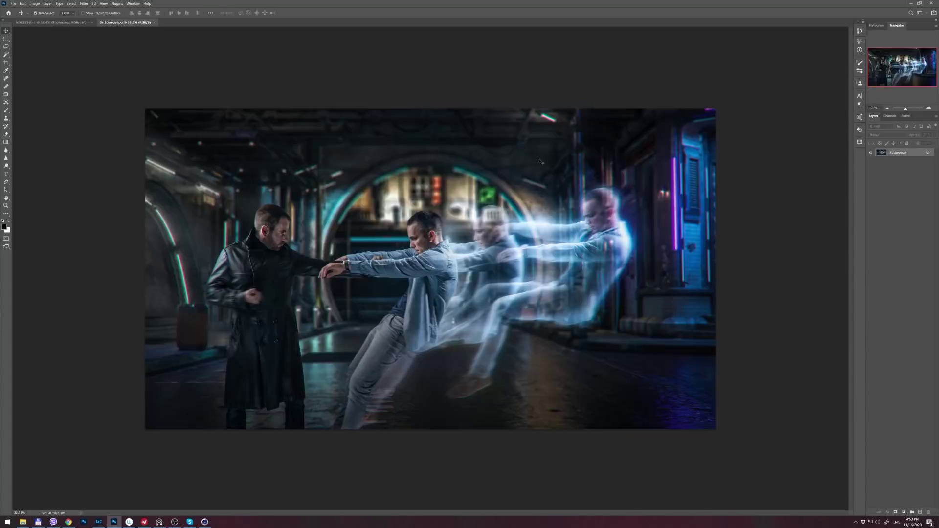
Add the Dr Strange image to the composite and bend the Photoshop interface layer into a curved screen with Warp
right_click(908, 153)
key("Escape")
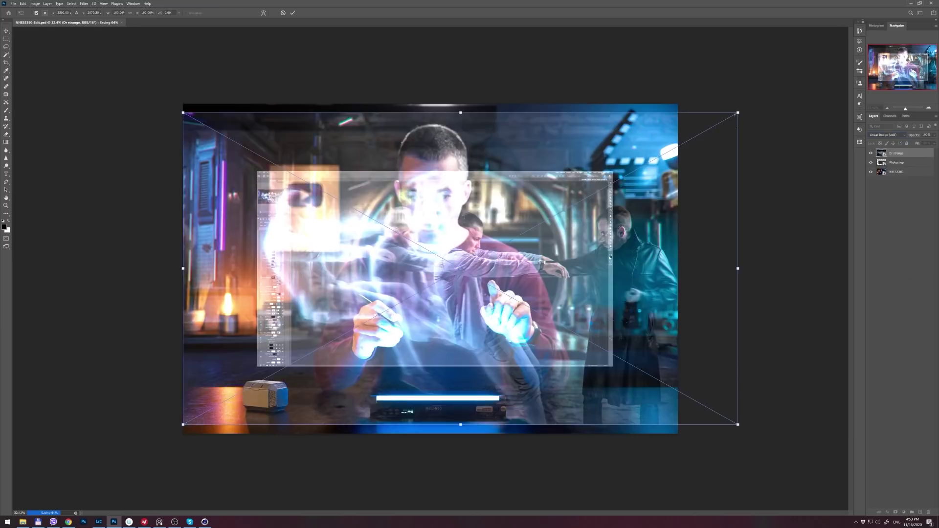
left_click_drag(436, 175, 437, 201)
left_click_drag(436, 366, 436, 397)
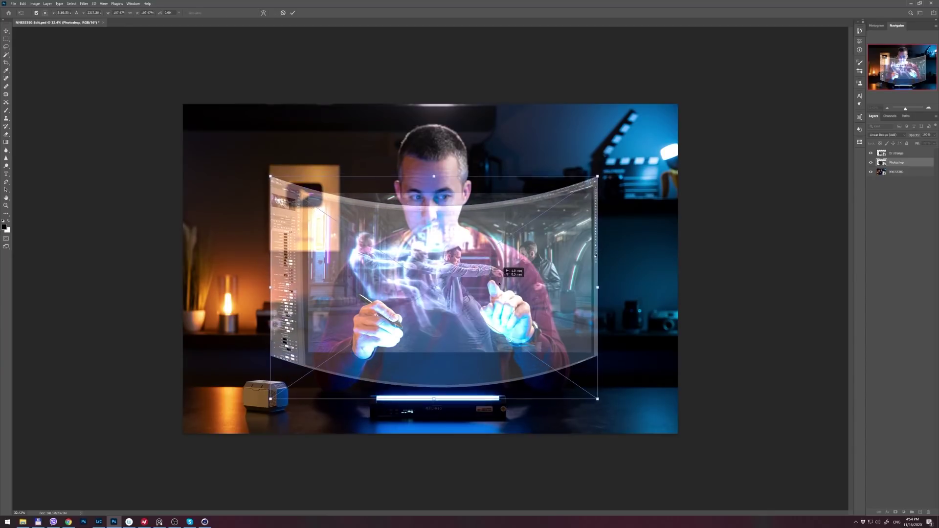
left_click_drag(446, 355, 446, 367)
key("Return")
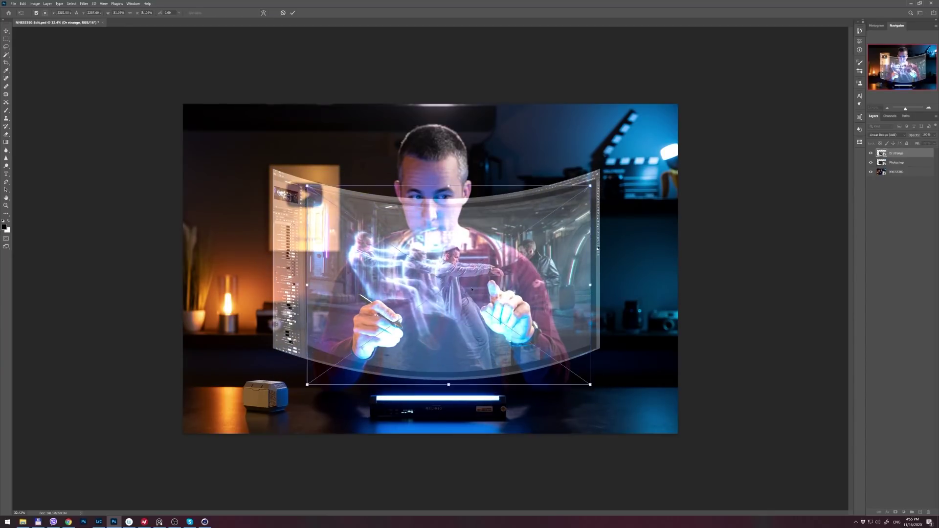
Reshape the curved interface in perspective so its upper corners flare outward and its lower edge narrows
key("ctrl+t")
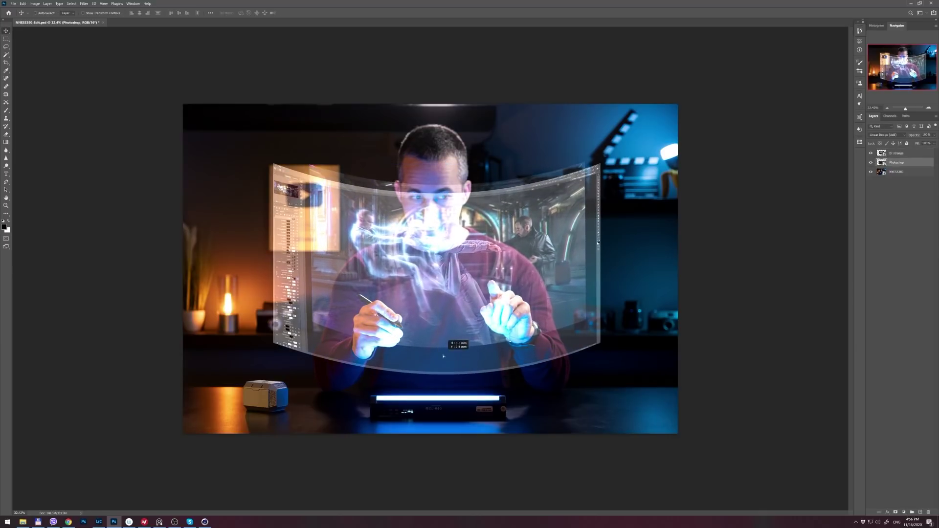
left_click_drag(593, 166, 634, 198)
left_click_drag(439, 321, 439, 330)
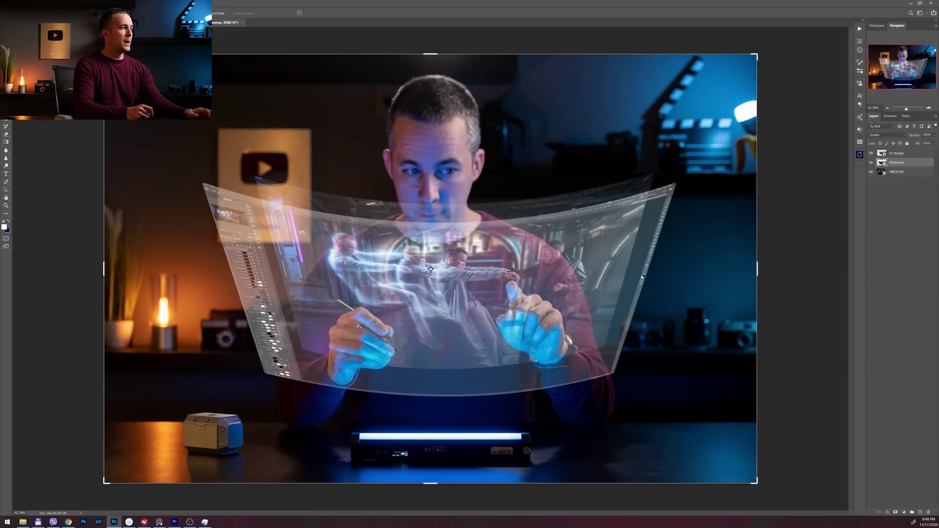
Switch the Photoshop layer's blend mode to Normal for comparison and return it to Screen
key("v")
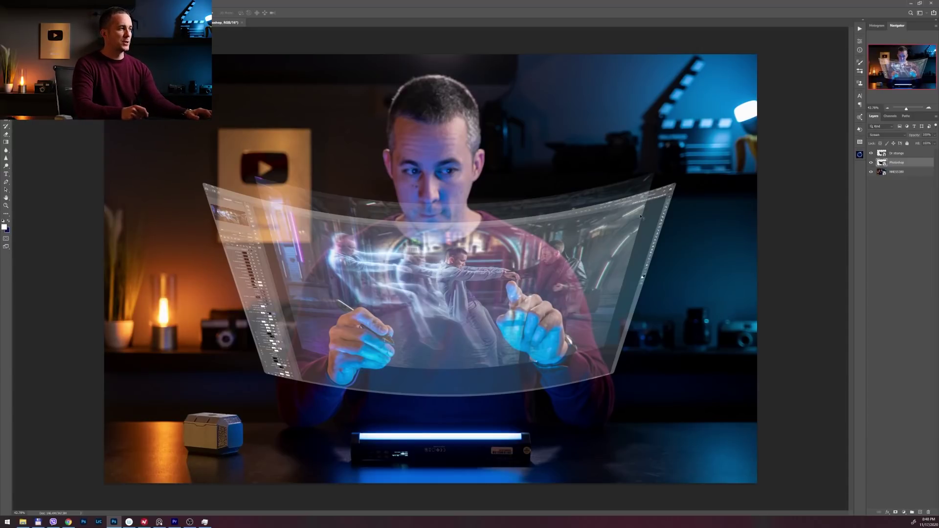
left_click(891, 134)
left_click(882, 144)
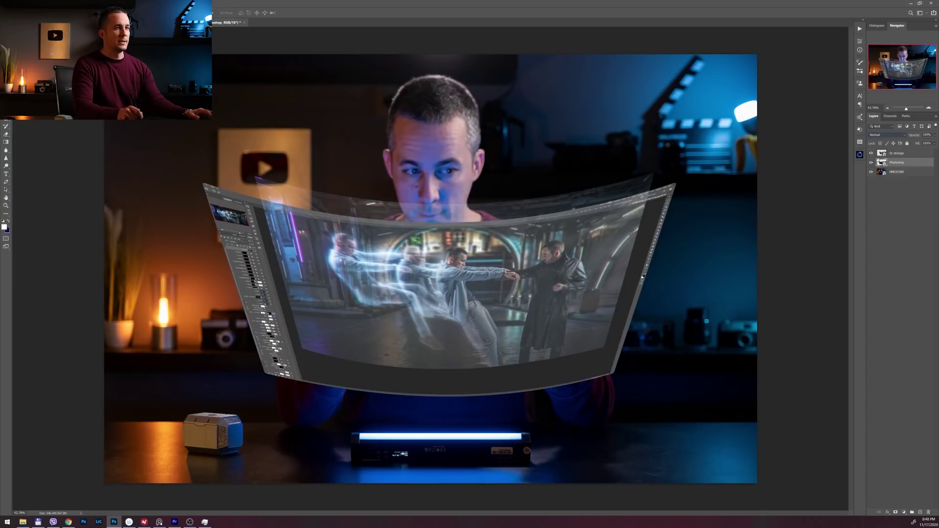
left_click(886, 134)
left_click(886, 194)
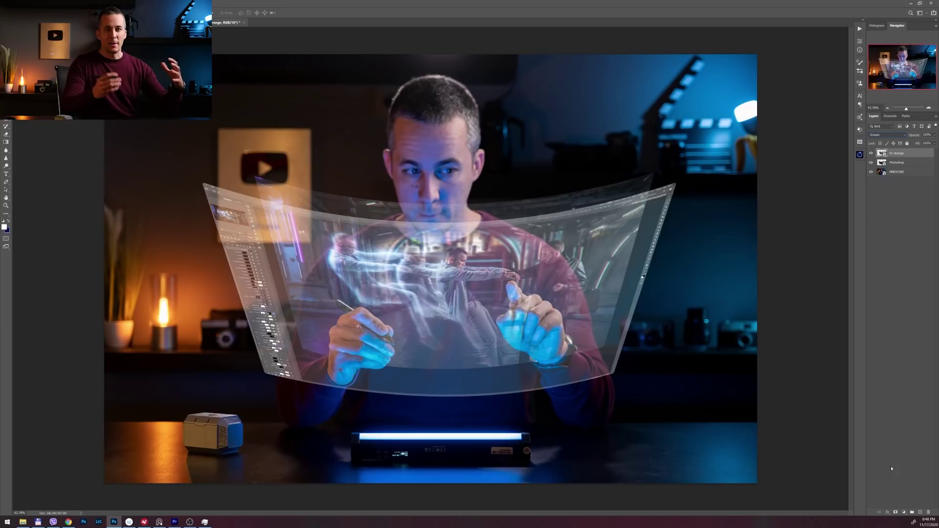
Add a blue colorizing Hue/Saturation adjustment and clip it to the Photoshop layer beneath the Dr strange layer
left_click(904, 513)
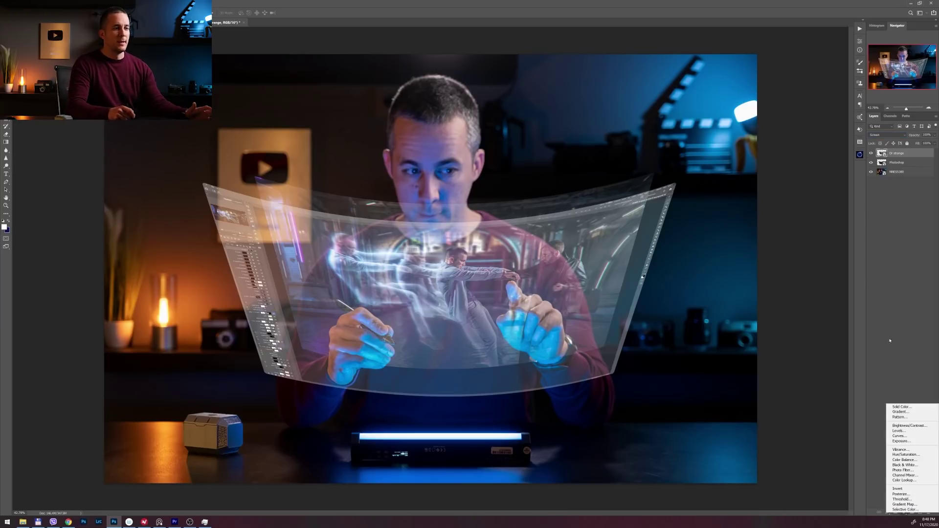
left_click(902, 454)
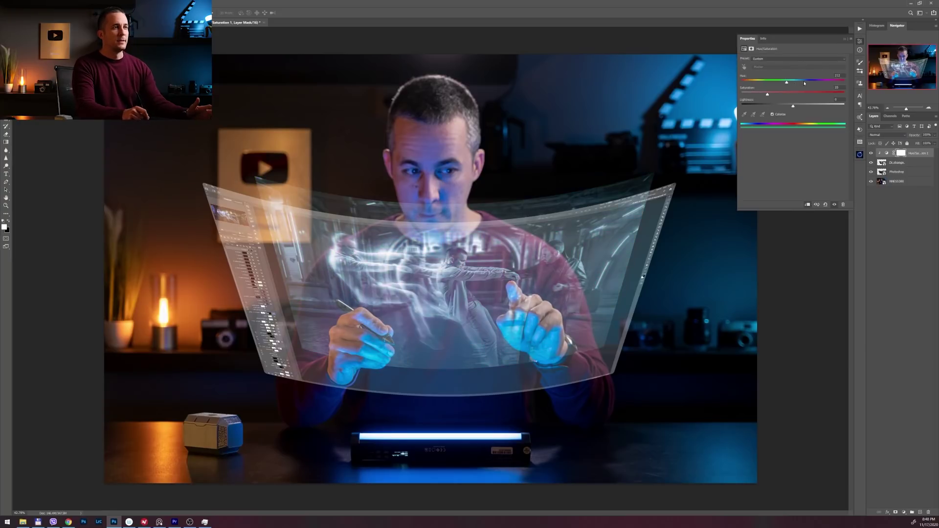
left_click_drag(767, 95, 795, 95)
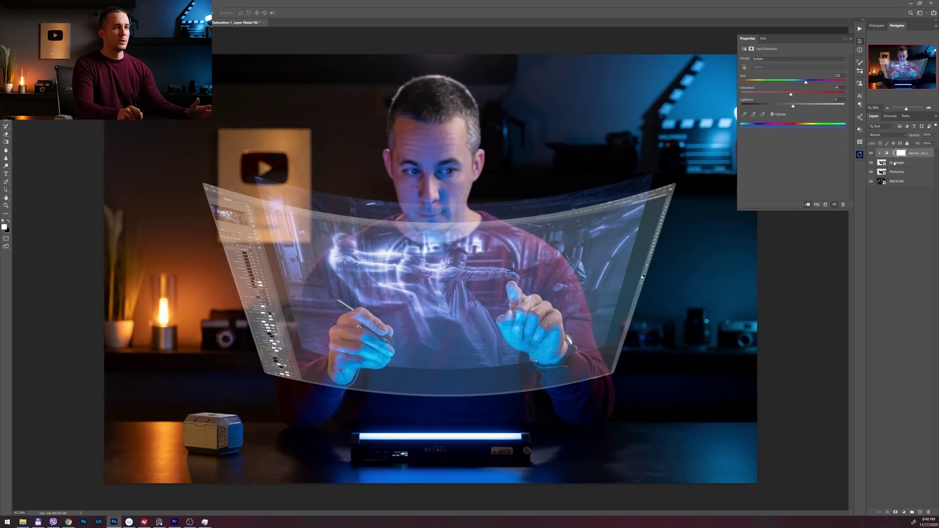
left_click_drag(884, 165, 885, 169)
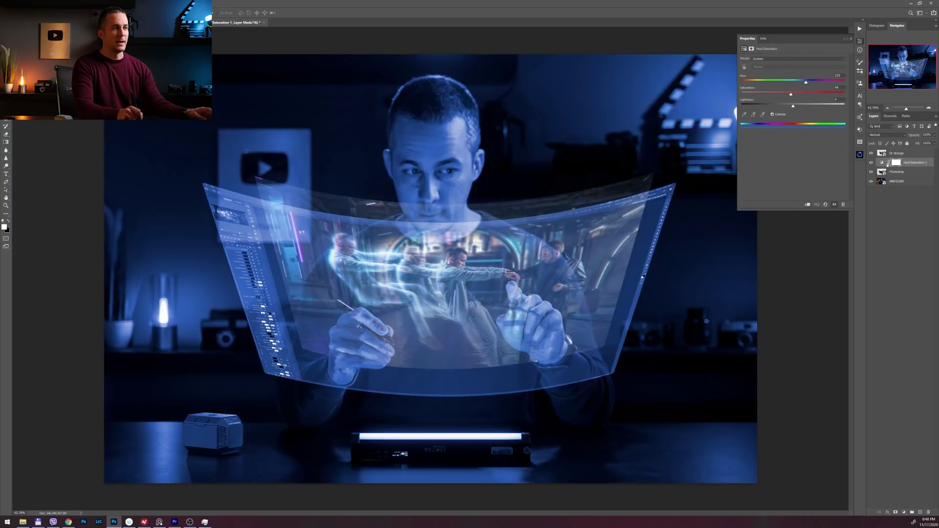
left_click(888, 166, "alt")
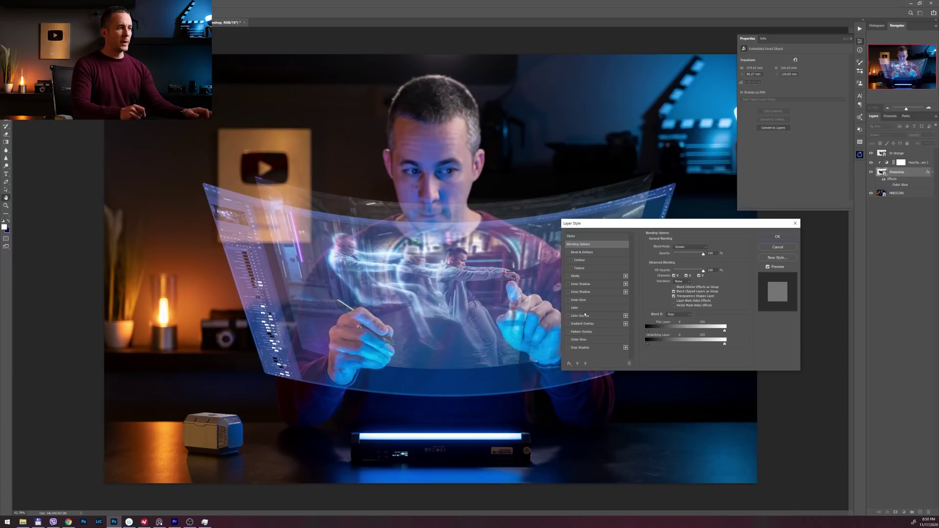
Add an Outer Glow to the Photoshop layer, colour it blue #0066ff and enlarge its size
left_click(572, 339)
left_click_drag(636, 223, 702, 235)
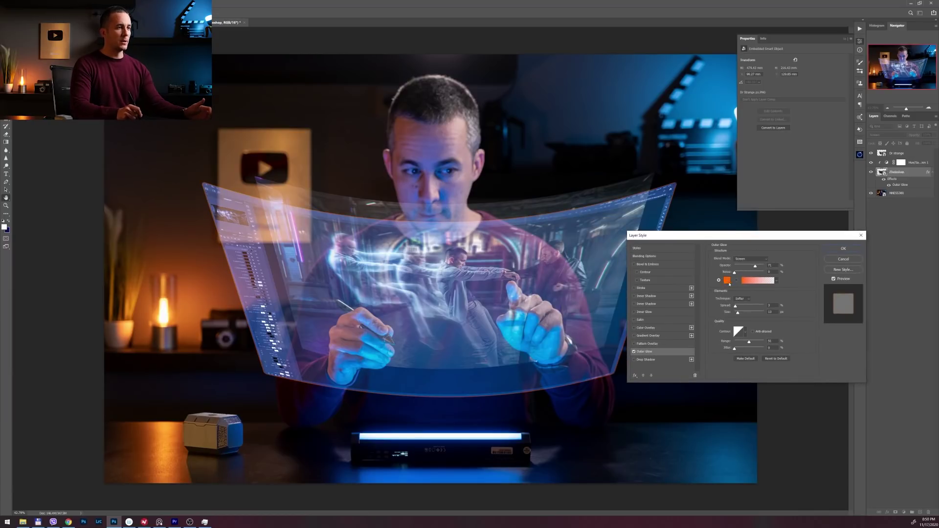
left_click(727, 281)
left_click(631, 131)
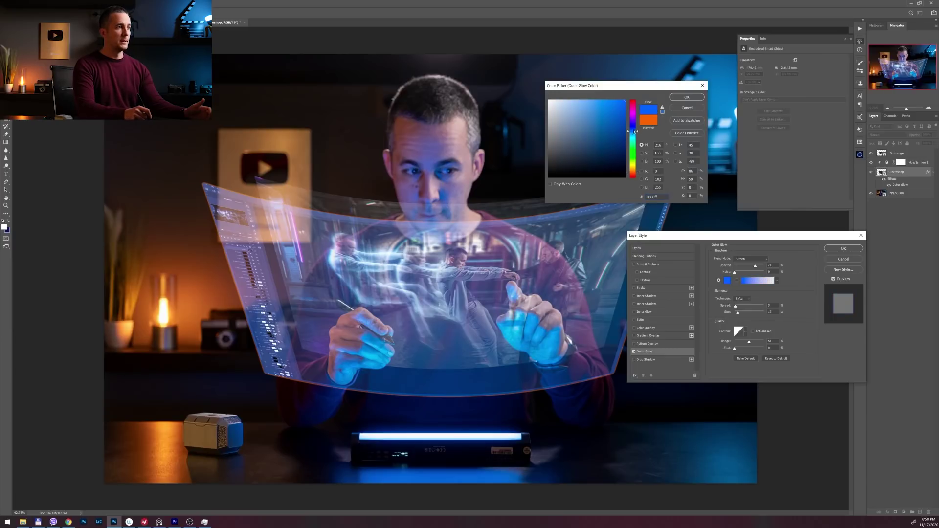
left_click(686, 100)
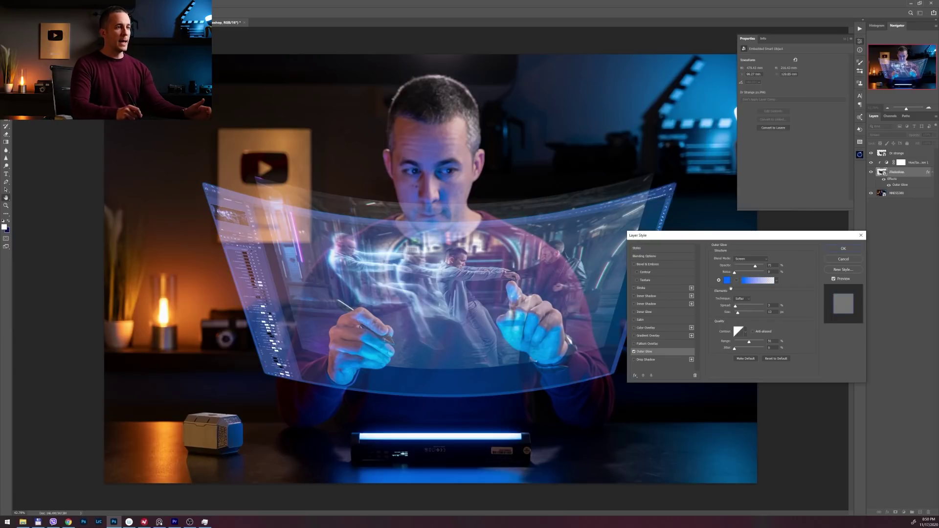
left_click_drag(750, 311, 752, 311)
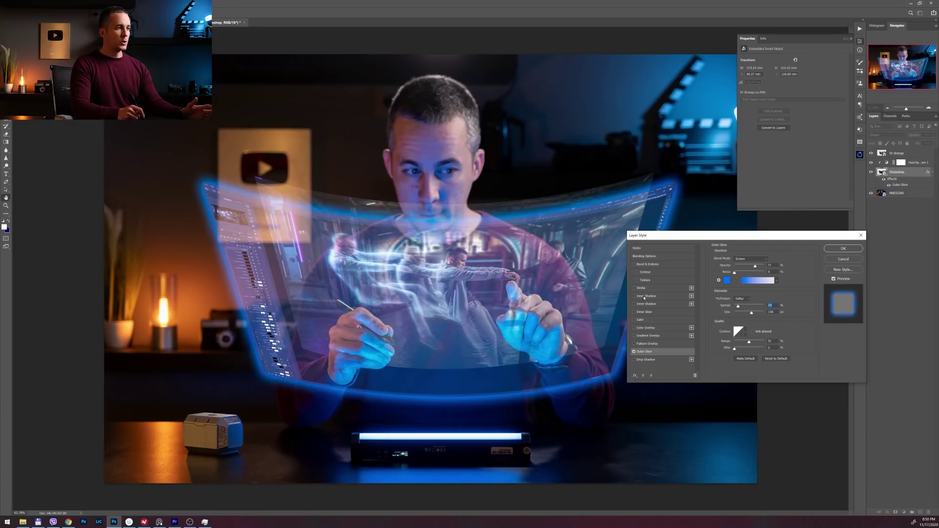
Add a blue Inner Glow to the Photoshop layer and copy its glow effects to the Dr strange layer
left_click(644, 312)
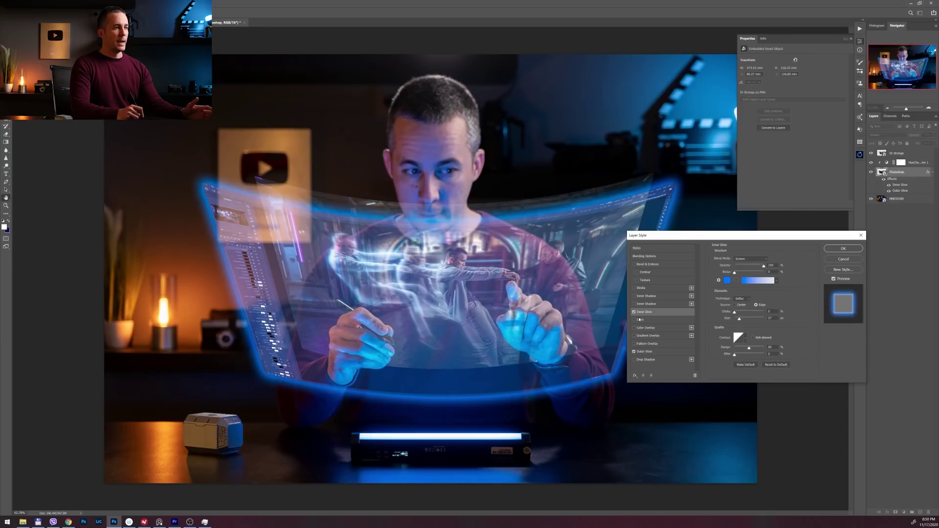
left_click(843, 248)
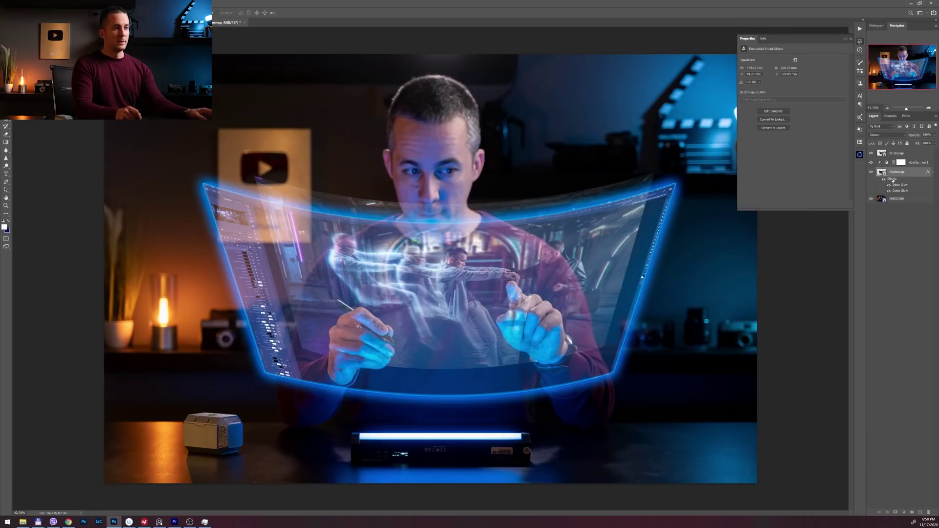
left_click_drag(910, 155, 909, 154)
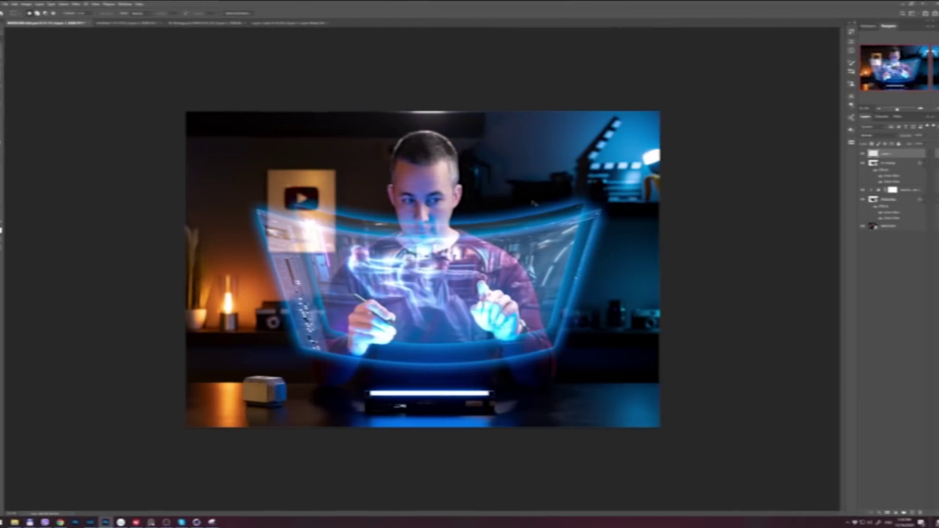
Open Curves for a dialog capture and convert the pasted dialog layer to a smart object
key("ctrl+m")
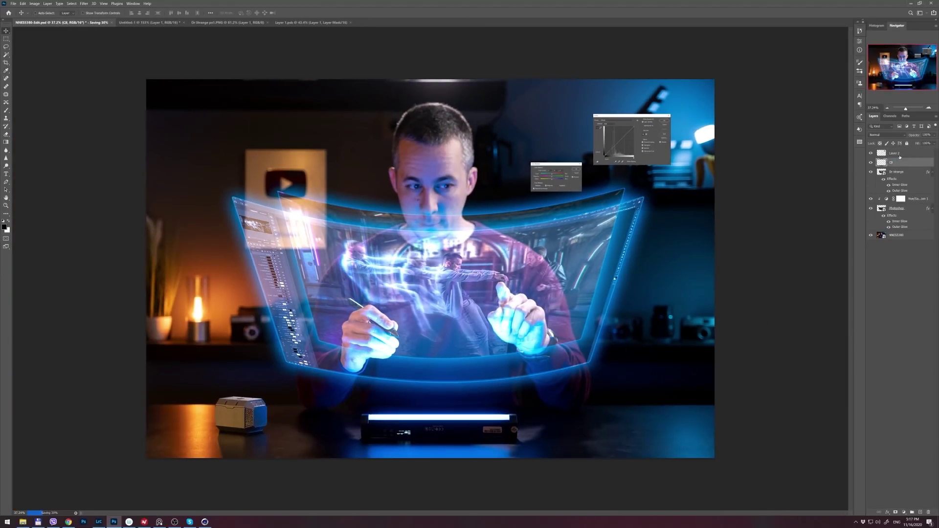
right_click(896, 155)
key("Escape")
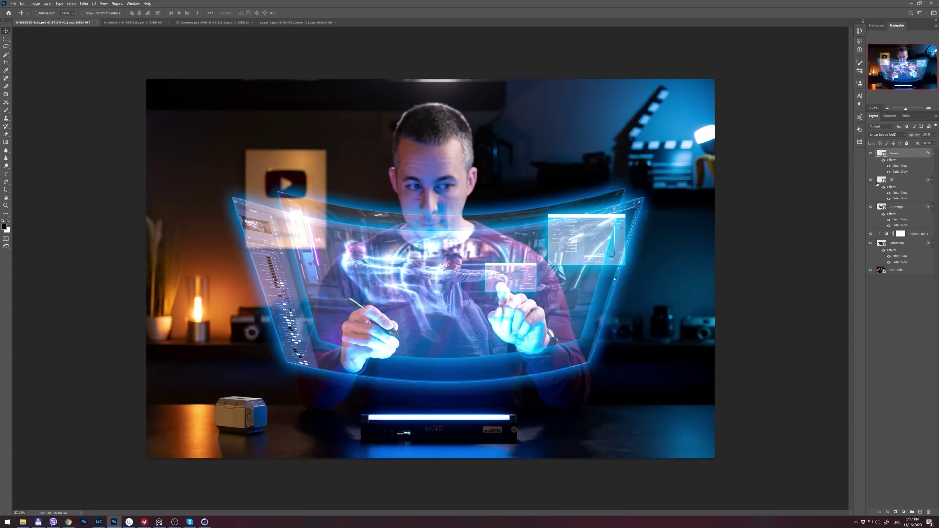
Hide the Curves dialog layer and select the Color Balance dialog layer for editing
left_click(871, 153)
left_click(891, 180)
left_click_drag(523, 275, 582, 275)
Try to warp the Color Balance window's upper and lower edges to match the curved screen
key("ctrl+t")
right_click(474, 254)
left_click(481, 293)
left_click_drag(468, 228, 473, 242)
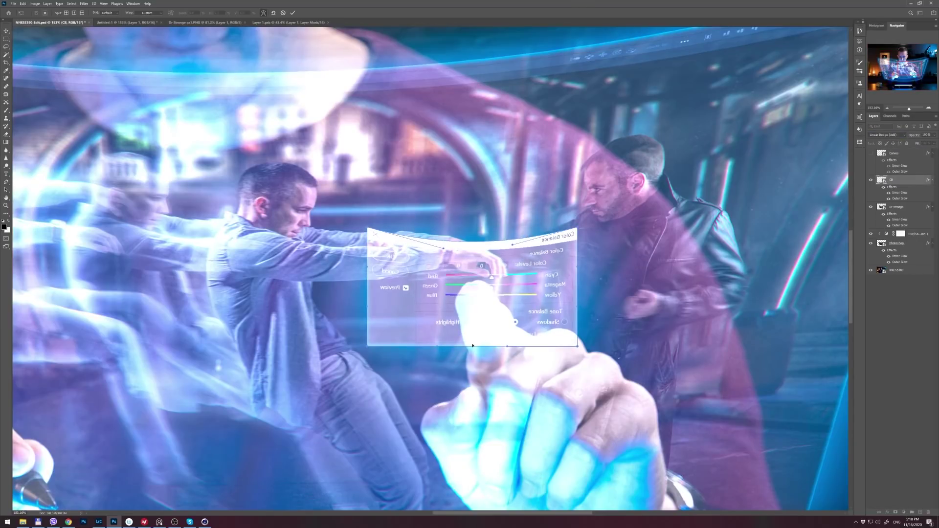
left_click_drag(473, 346, 473, 360)
scroll(484, 293, "down", 5)
scroll(489, 293, "up", 2)
left_click_drag(527, 254, 537, 254)
scroll(489, 293, "up", 2)
right_click(486, 325)
left_click(498, 364)
left_click_drag(477, 268, 479, 265)
key("Escape")
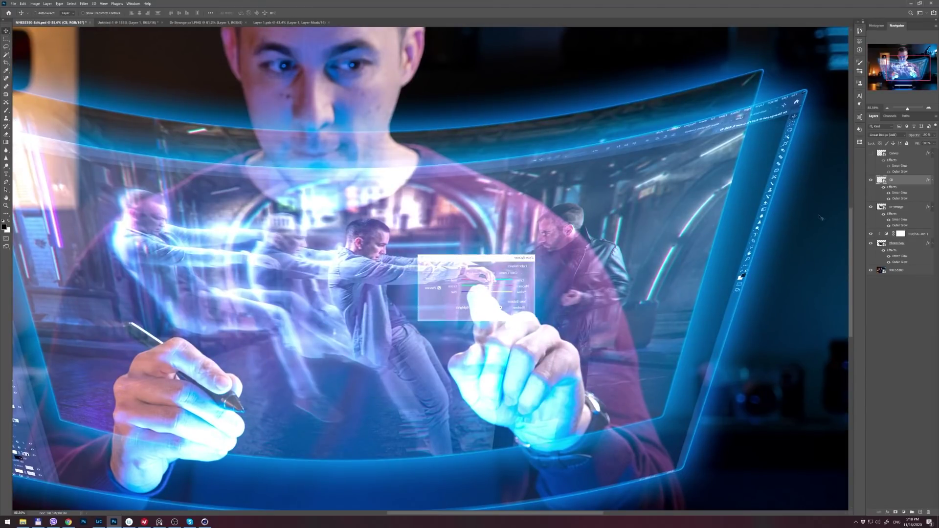
Create a new layer with a thin white vertical line on the left part of the picture
key("ctrl+0")
key("ctrl+shift+alt+n")
key("m")
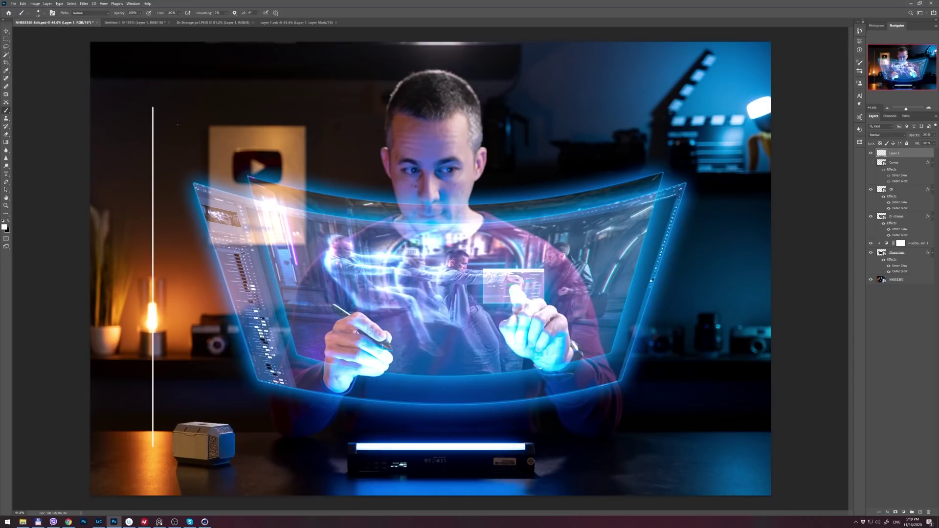
Duplicate the white line repeatedly and merge the copies into an evenly spaced row of vertical lines across the picture
key("v")
mouse_move(192, 279)
left_mouse_down()
mouse_move(360, 290)
mouse_move(284, 290)
mouse_move(564, 285)
mouse_move(367, 285)
left_mouse_up()
left_click(898, 162, "ctrl")
key("ctrl+e")
left_click(899, 162, "ctrl")
key("ctrl+e")
left_click_drag(516, 192, 884, 192)
left_click(898, 163, "ctrl")
left_click_drag(474, 264, 427, 309)
key("ctrl+e")
left_click(899, 162)
key("Delete")
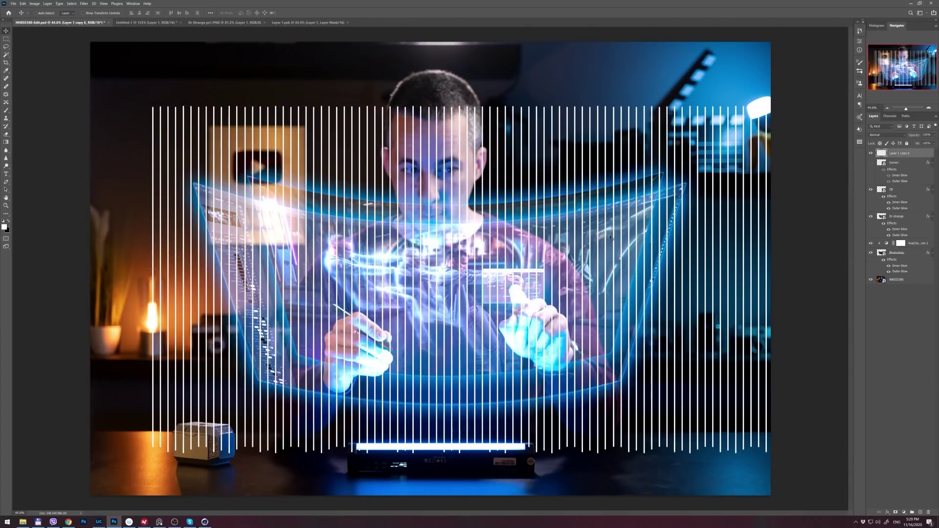
Duplicate the row of lines, rotate the copy to horizontal and merge both into one grid layer
left_click(882, 154)
left_click_drag(489, 273, 436, 274)
key("ctrl+j")
key("ctrl+t")
left_click_drag(637, 278, 821, 278)
key("Return")
key("ctrl+e")
key("m")
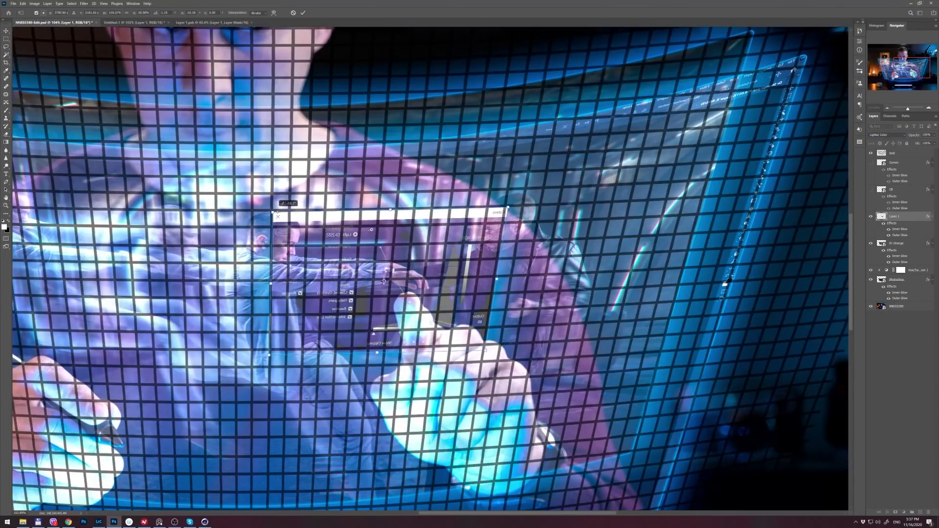
Distort the Curves window to follow the perspective grid and add a small white square point at the fingertip
left_click_drag(486, 346, 485, 349)
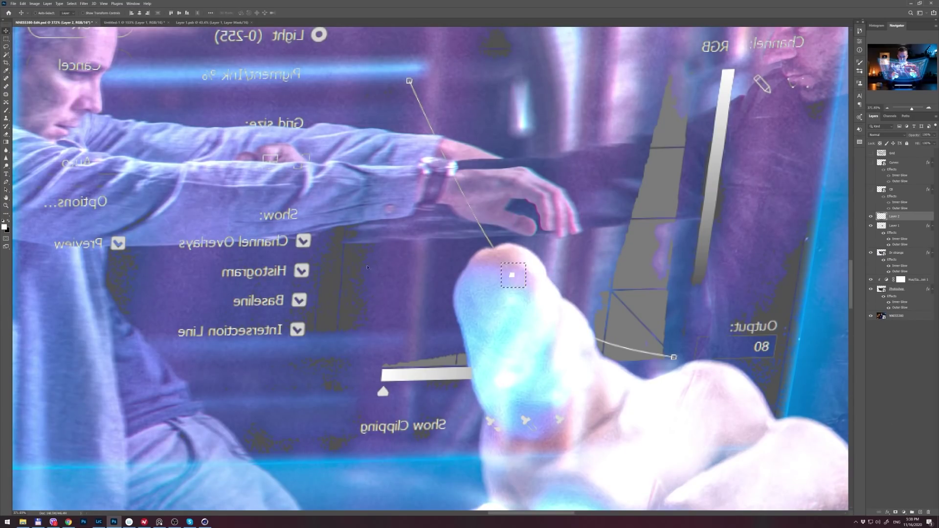
left_click_drag(531, 293, 531, 294)
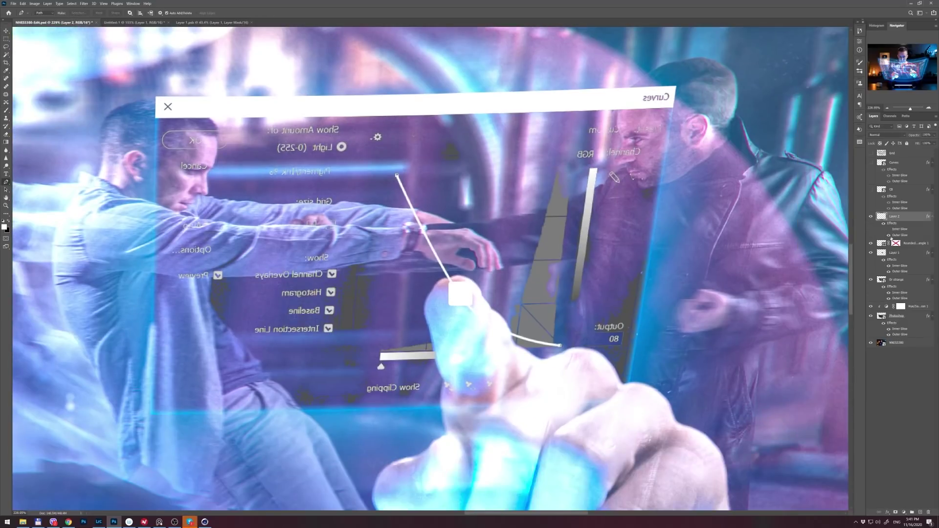
Adjust the Outer Glow on the curve line's layer and copy its effects to the rounded rectangle layer
double_click(898, 235)
left_click_drag(761, 182, 765, 182)
left_click(870, 117)
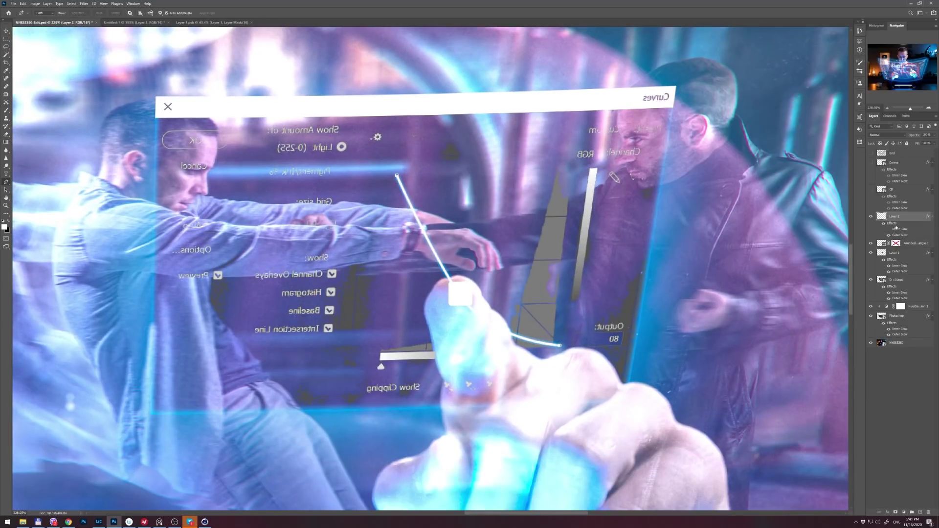
left_click_drag(928, 216, 920, 243, "alt")
double_click(899, 263)
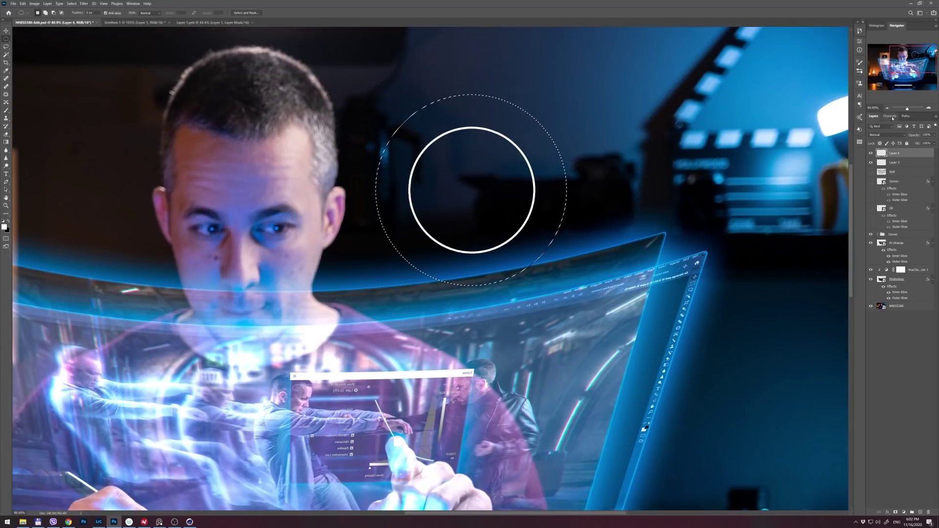
Stroke the larger circular selection with a thick white outline on a new layer around the thin ring
right_click(446, 203)
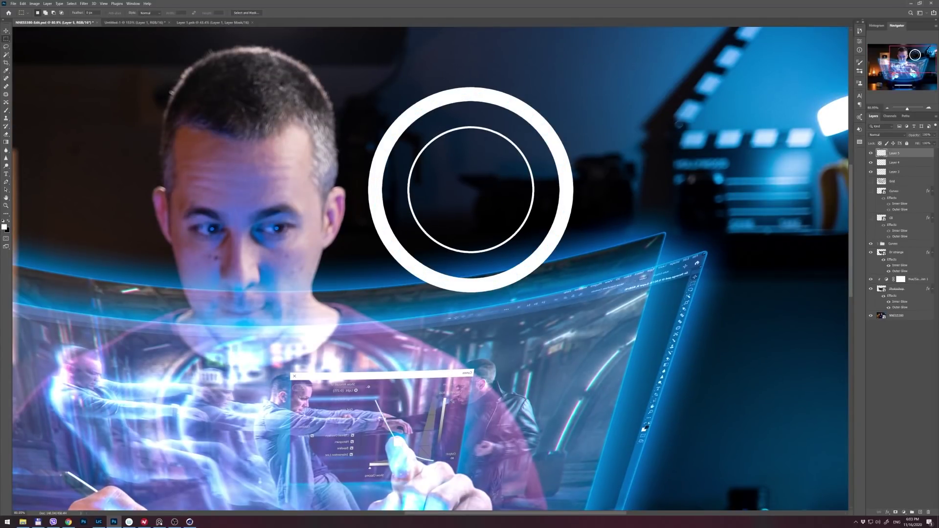
Hide part of the thick white ring with a layer mask so it forms separate arcs with gaps at the sides
left_click(71, 3)
key("Return")
left_click(895, 512)
Give one thick arc a blue Color Overlay and copy the effect to the other arc's layer
double_click(895, 153)
double_click(919, 153)
left_click(687, 197)
left_click(803, 130)
left_click(135, 181)
left_click(199, 176)
left_click(874, 118)
left_click_drag(891, 160, 894, 174)
left_click(882, 153)
key("x")
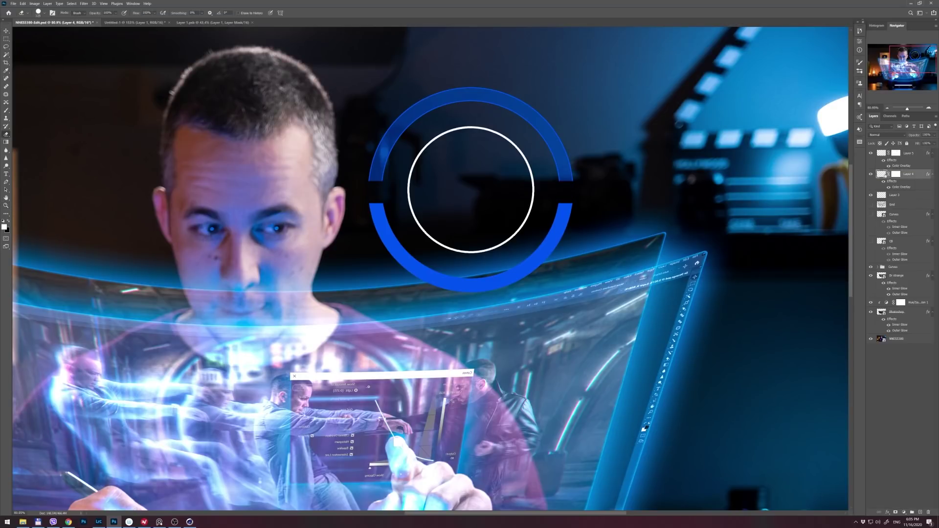
Paint a short white vertical tick above the thin circle and a small dot at the circle's centre, on new layers
key("ctrl+shift+alt+n")
left_click_drag(467, 106, 468, 120)
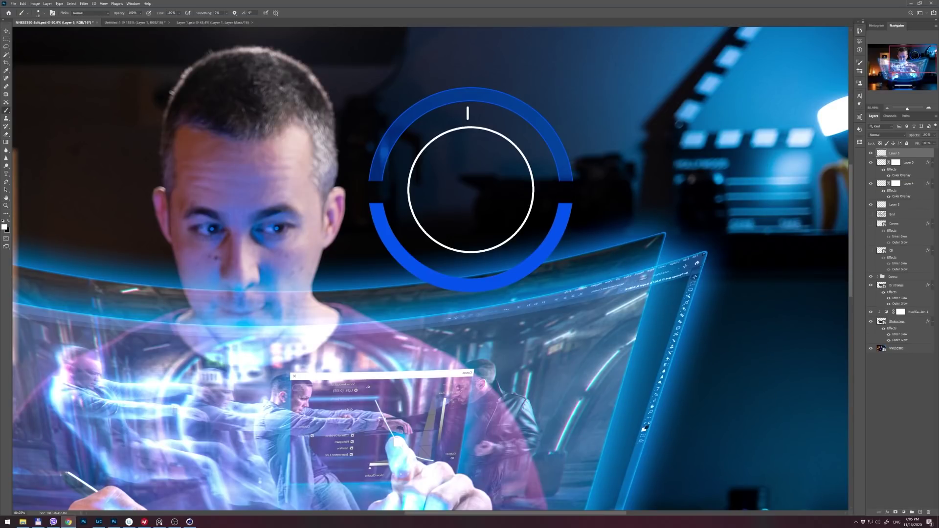
scroll(528, 118, "up", 3)
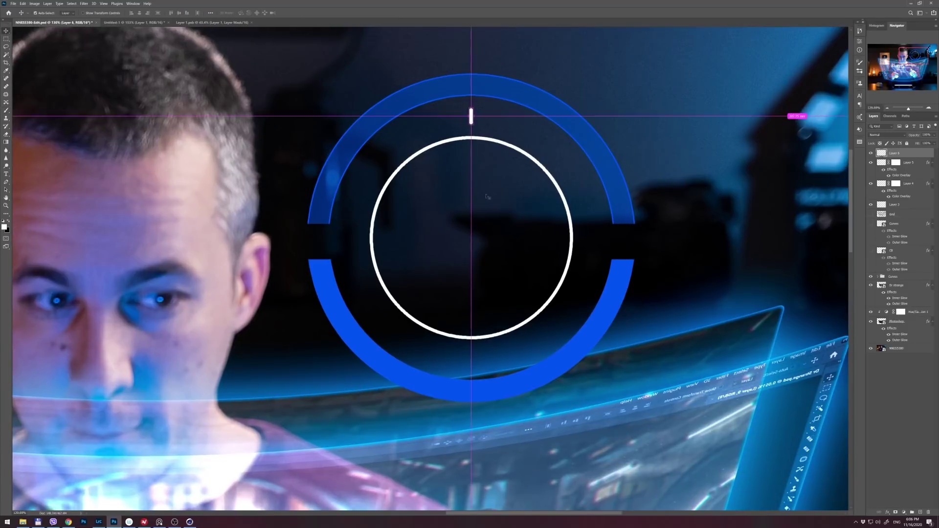
key("ctrl+shift+alt+n")
key("m")
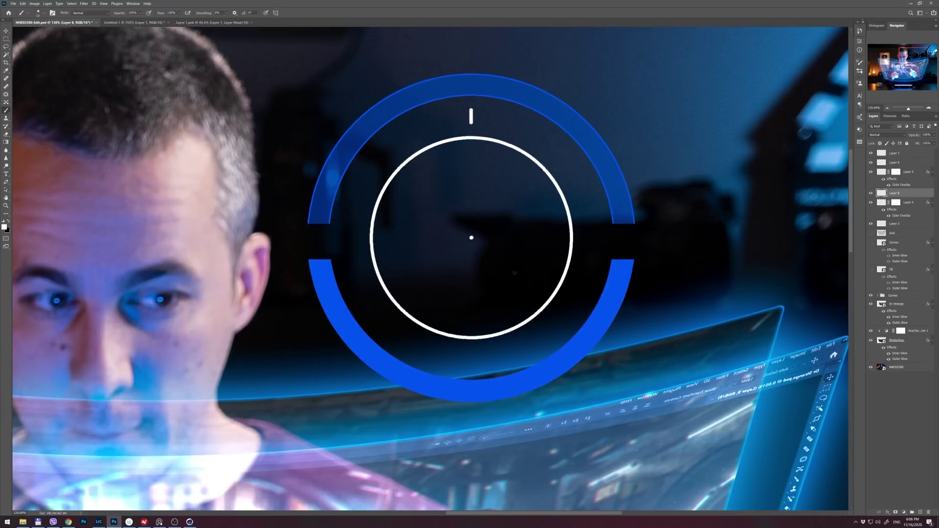
Rotate the tick around the centre dot and repeat the rotated copy until ticks run all around the thin circle
key("Return")
key("ctrl+shift+alt+t")
key("ctrl+shift+alt+t")
key("ctrl+shift+alt+t")
key("ctrl+shift+alt+t")
key("ctrl+shift+alt+t")
key("ctrl+shift+alt+t")
key("ctrl+shift+alt+t")
key("ctrl+shift+alt+t")
key("ctrl+shift+alt+t")
key("ctrl+shift+alt+t")
key("ctrl+shift+alt+t")
key("ctrl+shift+alt+t")
key("ctrl+shift+alt+t")
key("ctrl+shift+alt+t")
key("ctrl+shift+alt+t")
key("ctrl+shift+alt+t")
key("ctrl+shift+alt+t")
key("ctrl+shift+alt+t")
key("ctrl+shift+alt+t")
key("ctrl+shift+alt+t")
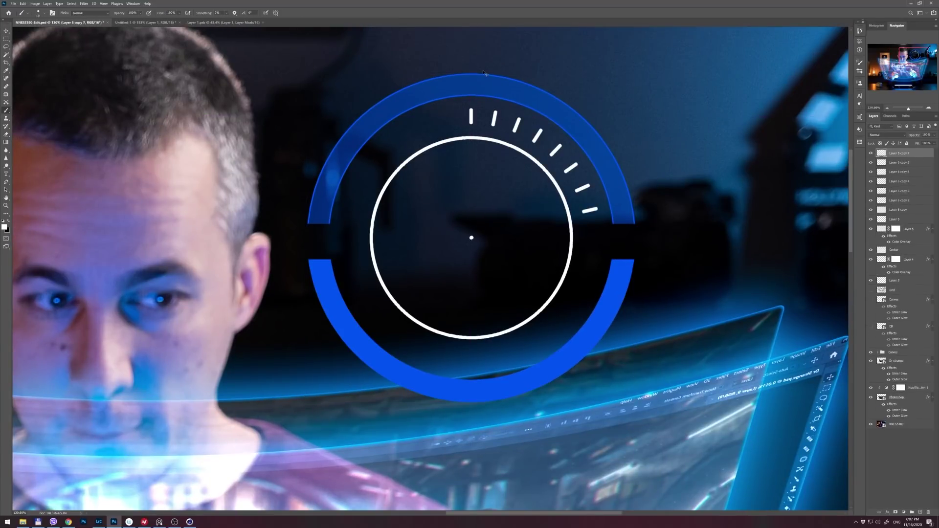
Draw a small white circle at the dial's centre and duplicate it as a smaller concentric circle inside
key("b")
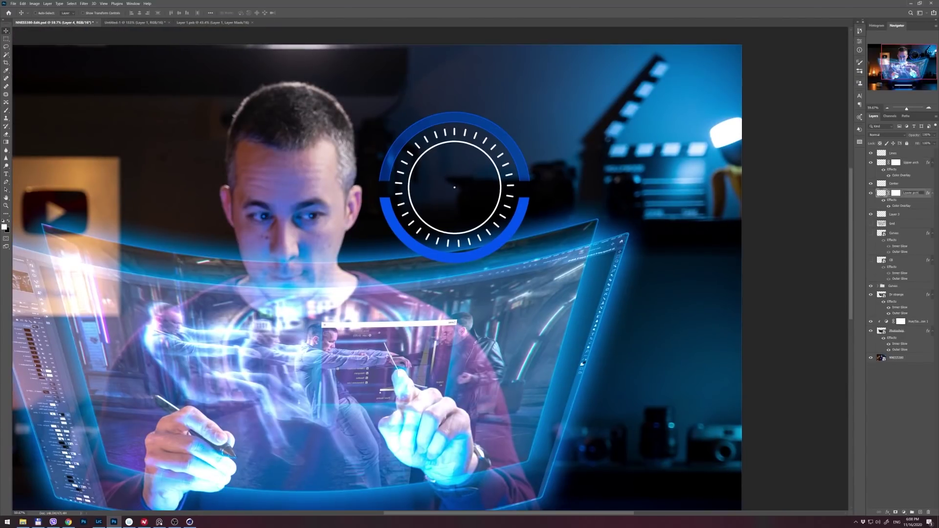
left_click_drag(480, 207, 480, 207)
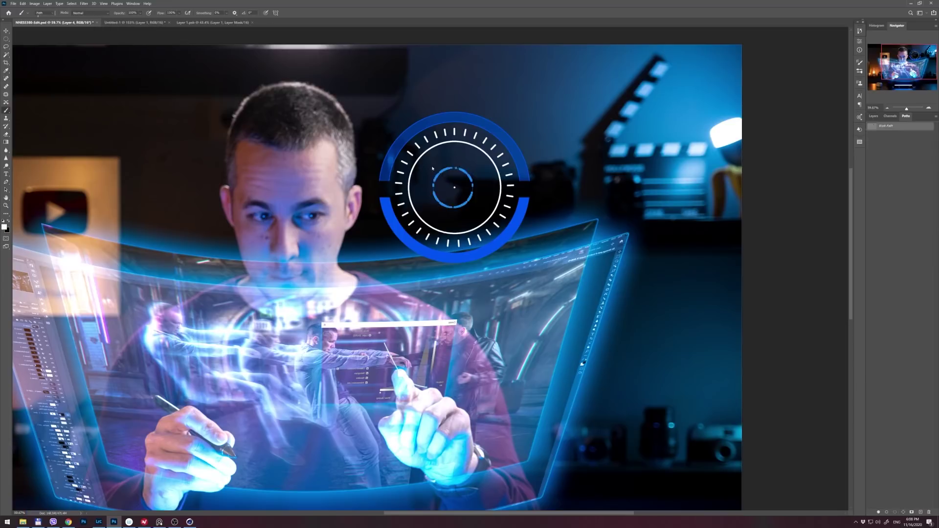
key("ctrl+j")
key("ctrl+t")
left_click_drag(475, 167, 467, 175)
key("Return")
key("ctrl+semicolon")
key("ctrl+semicolon")
key("ctrl+k")
key("Escape")
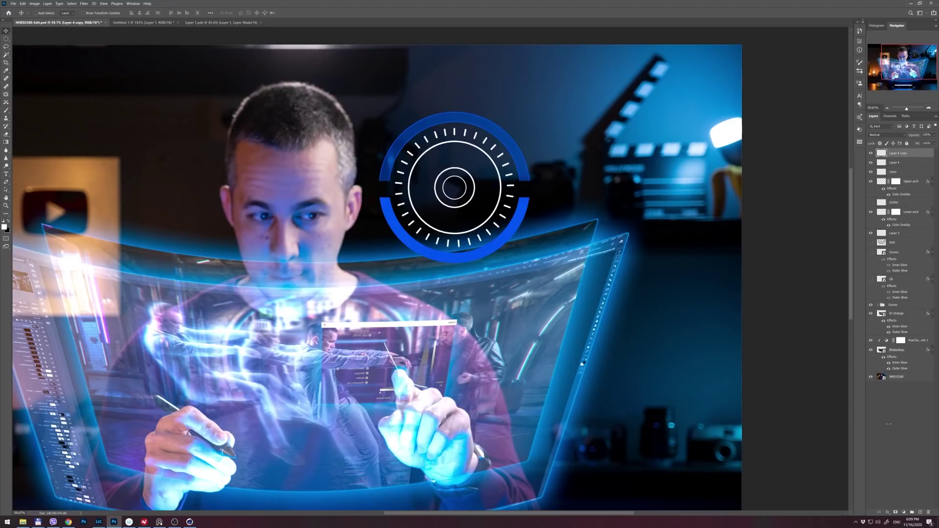
Erase the sides of the innermost circle to leave two short arcs and brush small white strokes at their ends
key("e")
scroll(448, 164, "up", 5)
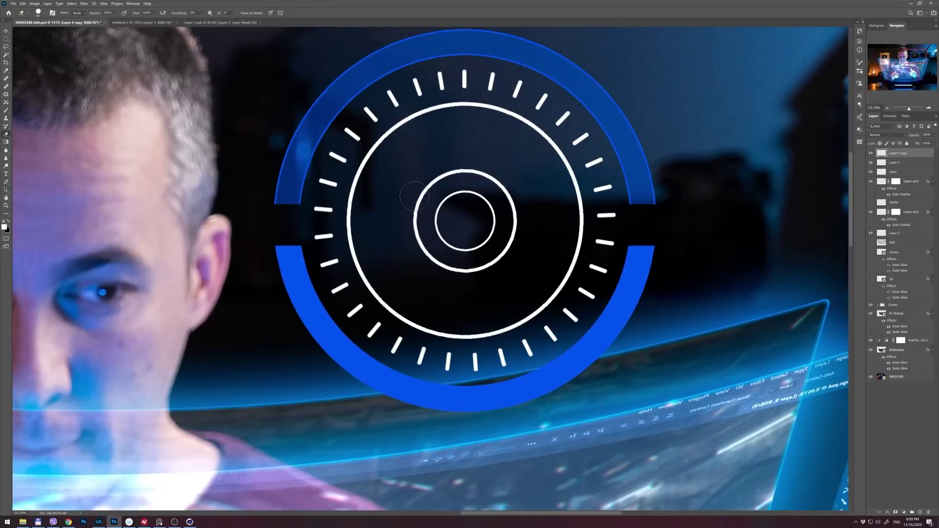
key("b")
scroll(486, 249, "up", 3)
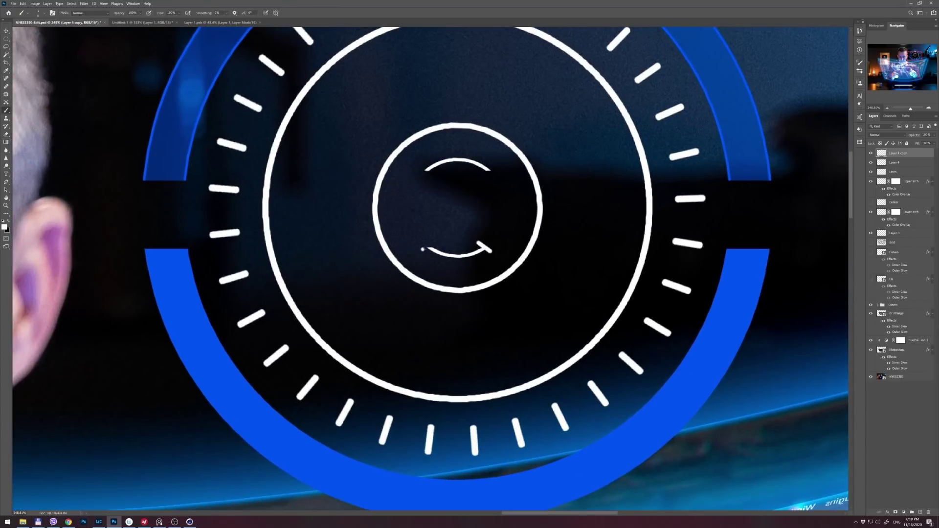
Recolor the lower arc cyan and transform the Round HUD to fit the perspective grid around the raised fingertip
scroll(480, 213, "down", 9)
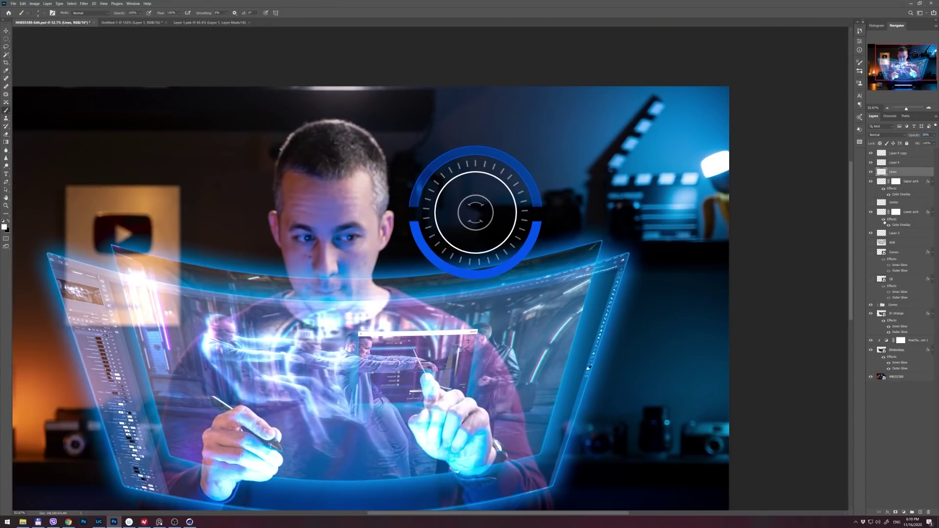
double_click(884, 221)
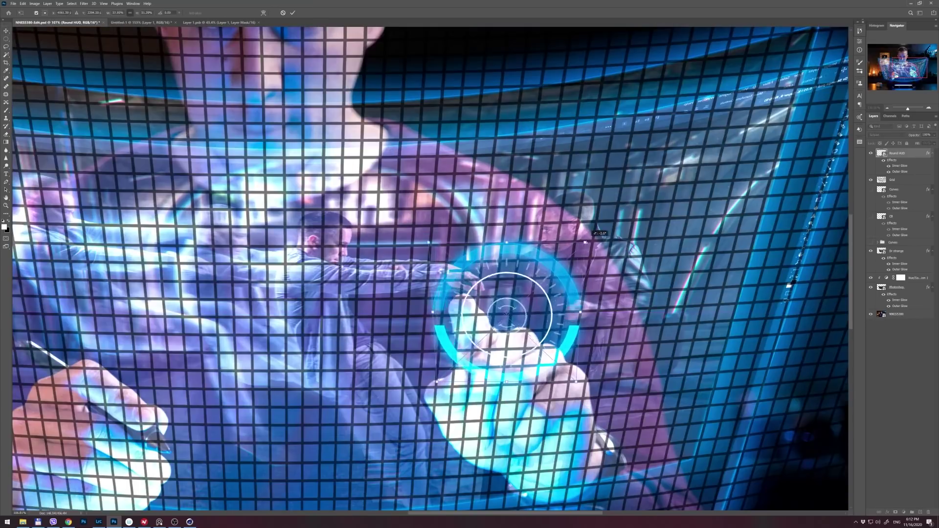
left_click_drag(443, 254, 445, 243)
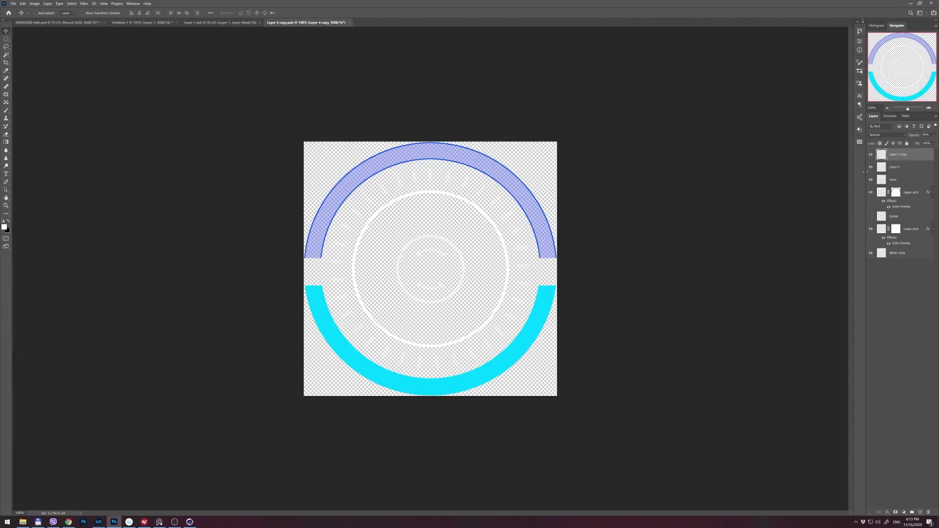
Duplicate the white circle, enlarge the copy to sit just inside the arcs and thin its outline
key("ctrl+j")
key("ctrl+t")
left_click_drag(509, 190, 563, 136)
key("Return")
left_click(881, 253, "ctrl")
left_click(71, 4)
Enlarge the two arcs slightly, extend the canvas around them and save the HUD contents
key("ctrl+t")
key("Return")
key("c")
left_click_drag(430, 142, 431, 133)
key("Return")
key("ctrl+s")
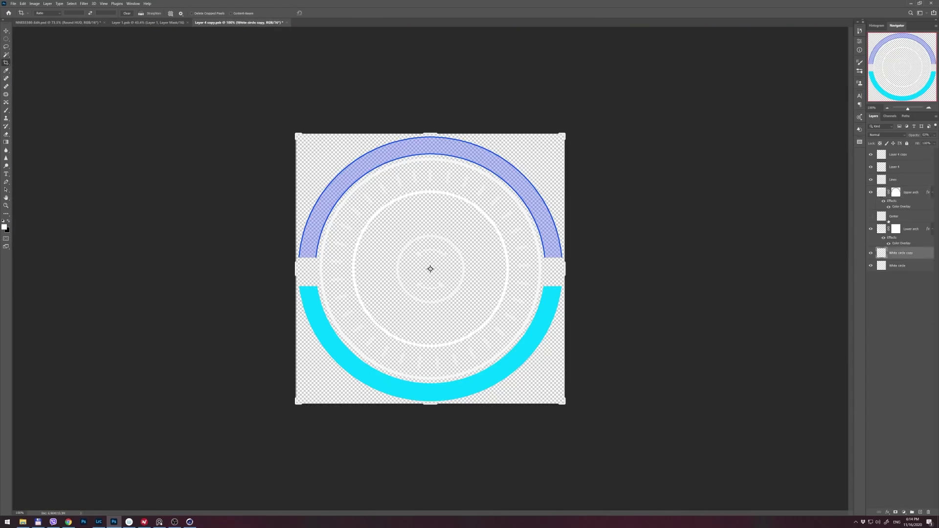
key("ctrl+t")
left_click_drag(548, 160, 538, 165)
key("Escape")
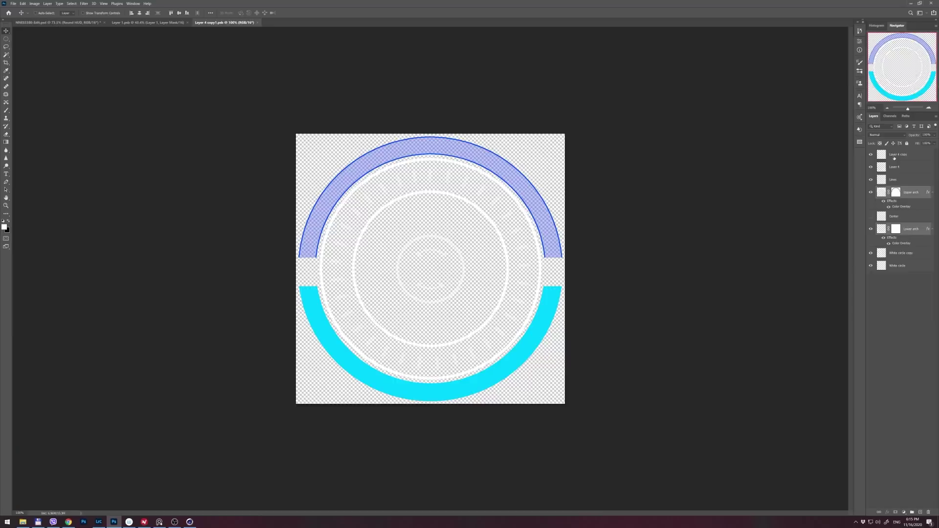
Move the upper and lower arcs slightly upward, off-centre from the inner circles
key("ctrl+w")
right_click(895, 154)
left_click(888, 258)
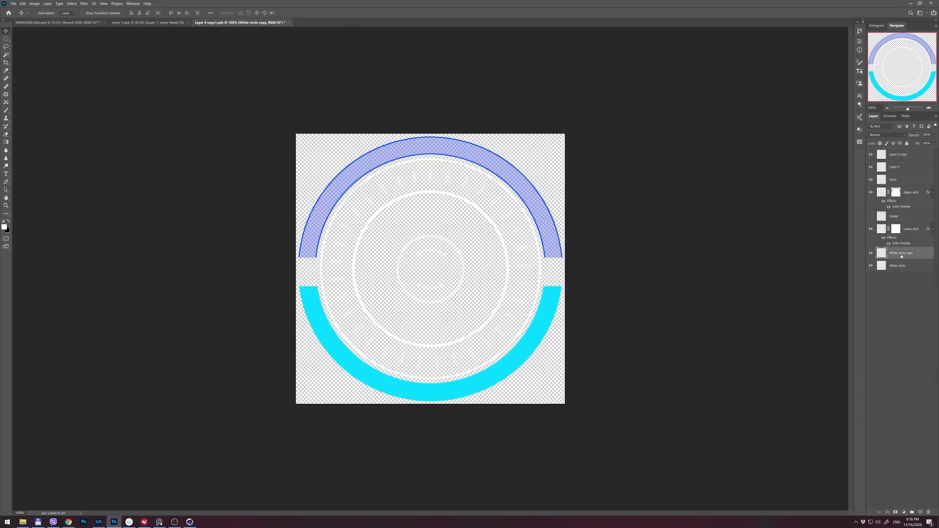
left_click_drag(477, 255, 477, 248)
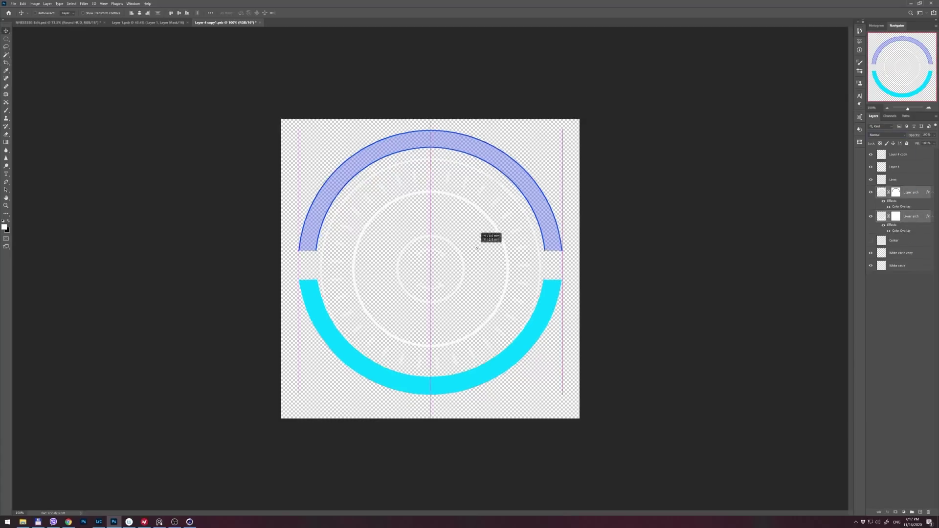
Place the white circle layers on top of the layer stack and check the HUD in the main composite
left_click(884, 252)
key("ctrl+Tab")
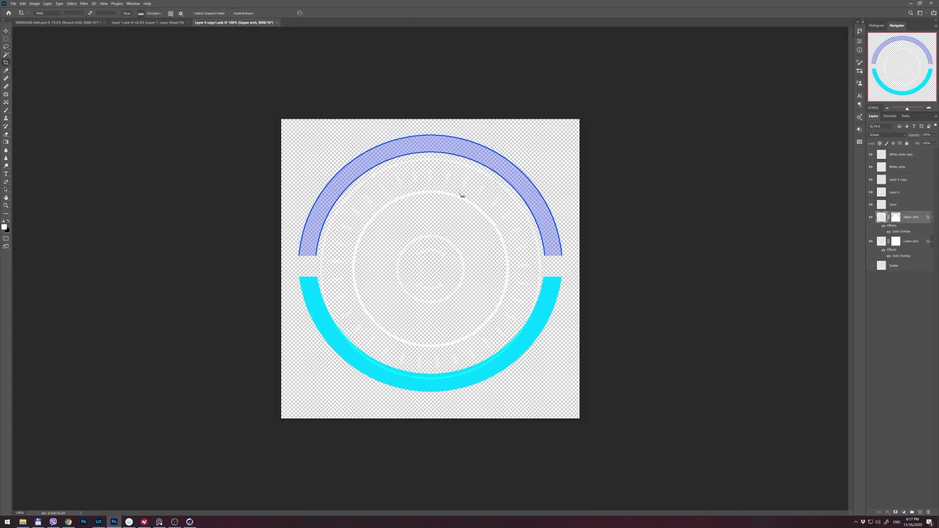
key("ctrl+Tab")
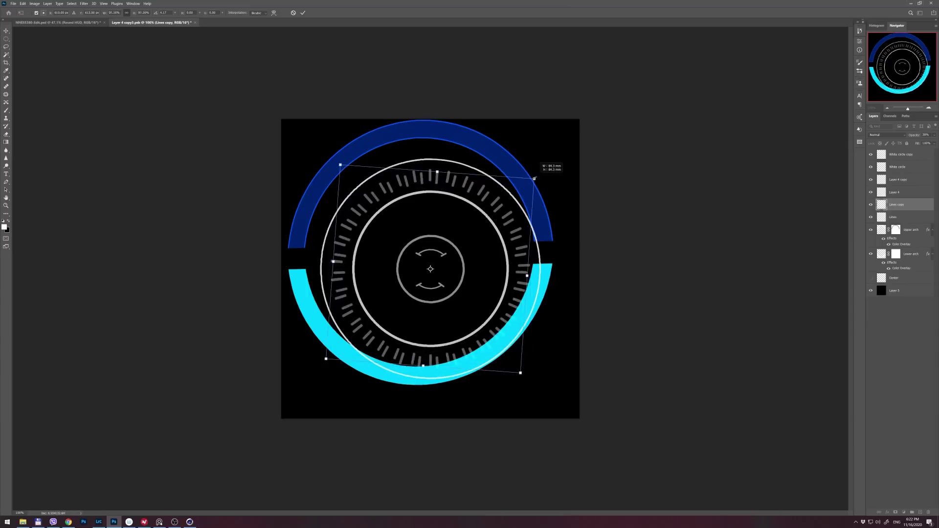
Rotate and scale the duplicated tick ring so its marks fall between the original ticks, and make its lines thinner
left_click_drag(535, 179, 534, 179)
key("Return")
left_click(881, 204, "ctrl")
left_click(72, 3)
left_click(80, 94)
left_click(139, 114)
key("ctrl+t")
left_click_drag(445, 147, 540, 210)
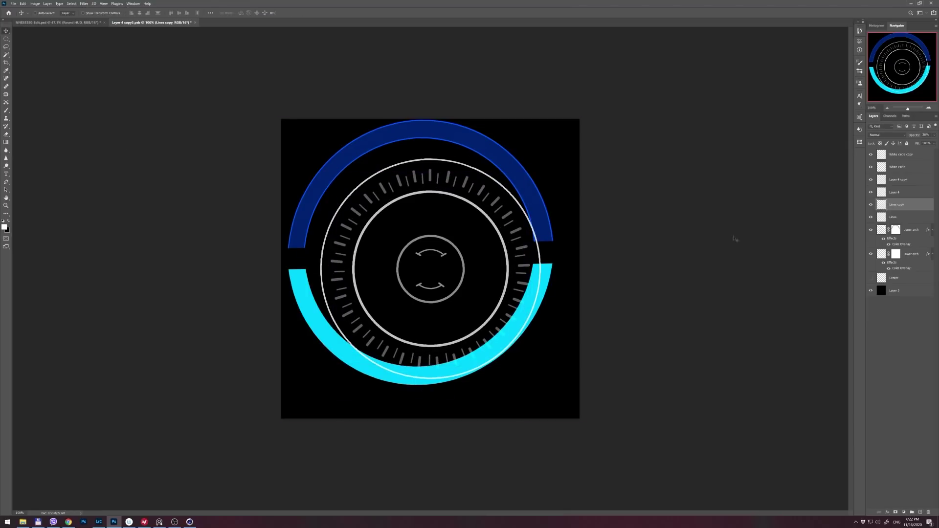
Save the HUD contents and extend the HUD document's canvas evenly on all sides
key("q")
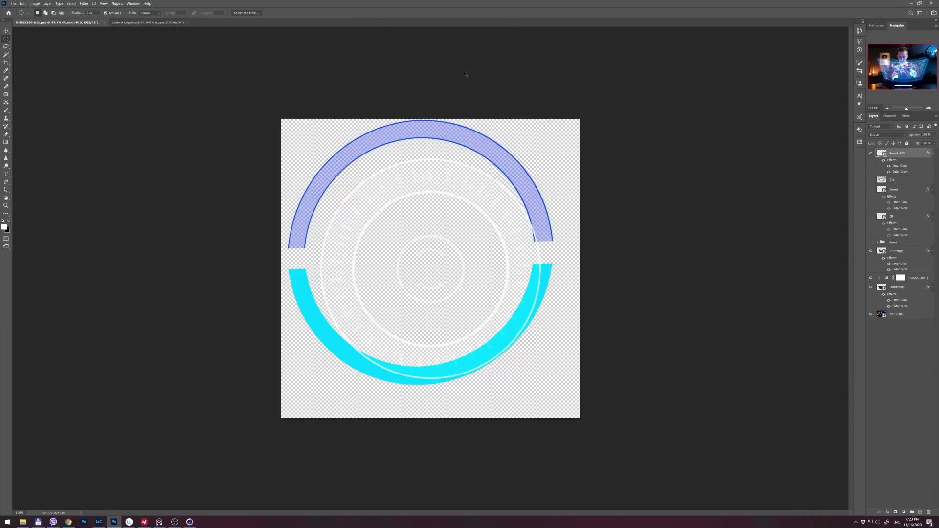
key("ctrl+s")
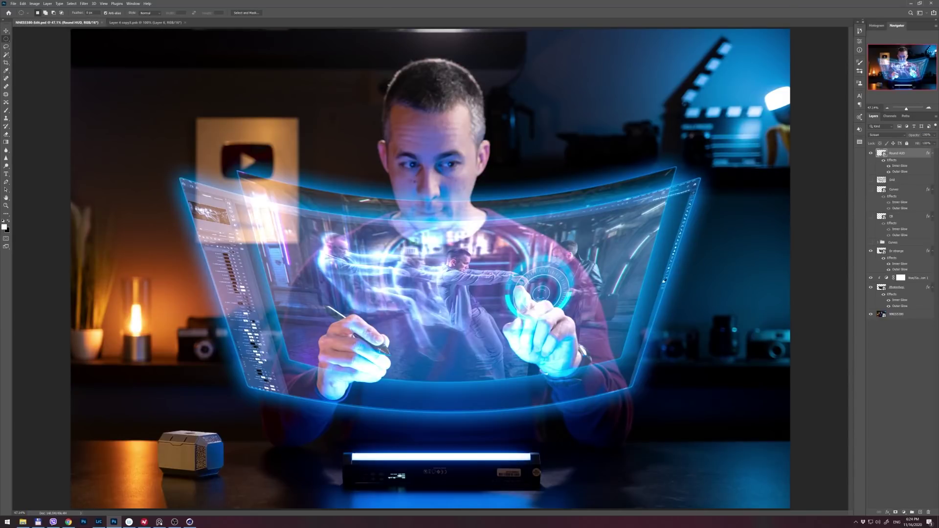
right_click(481, 204)
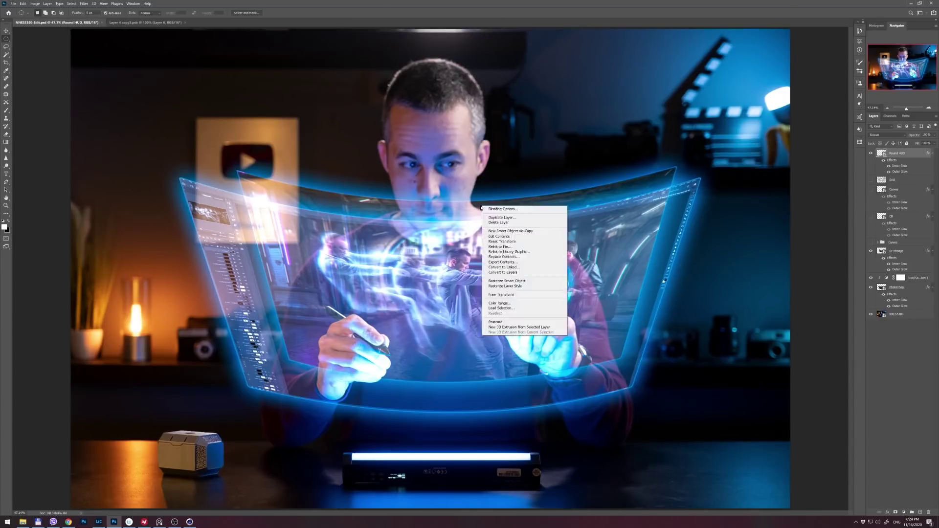
left_click(146, 23)
key("c")
left_click_drag(580, 418, 616, 455)
key("Return")
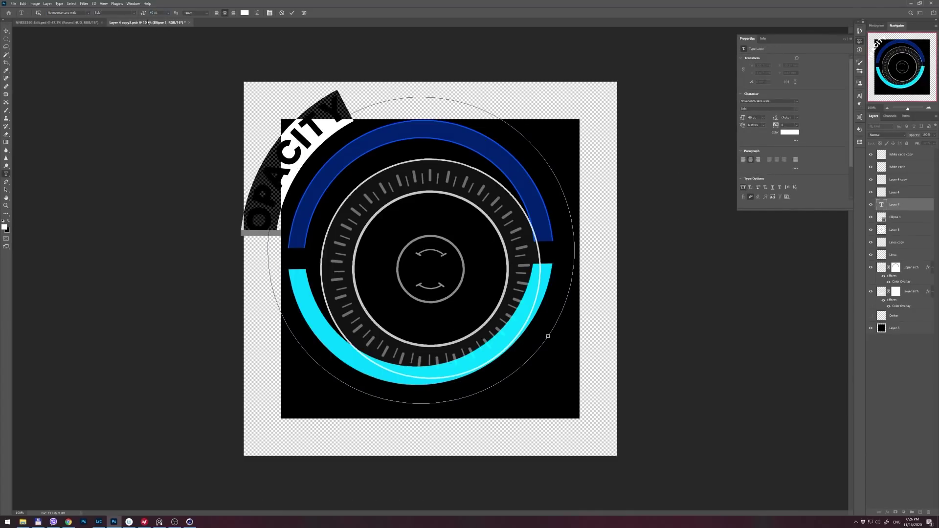
Rotate the curved OPACITY text so it arches over the dial's upper arc and move it into place
key("ctrl+t")
left_click_drag(402, 74, 536, 112)
key("Escape")
left_click(881, 217)
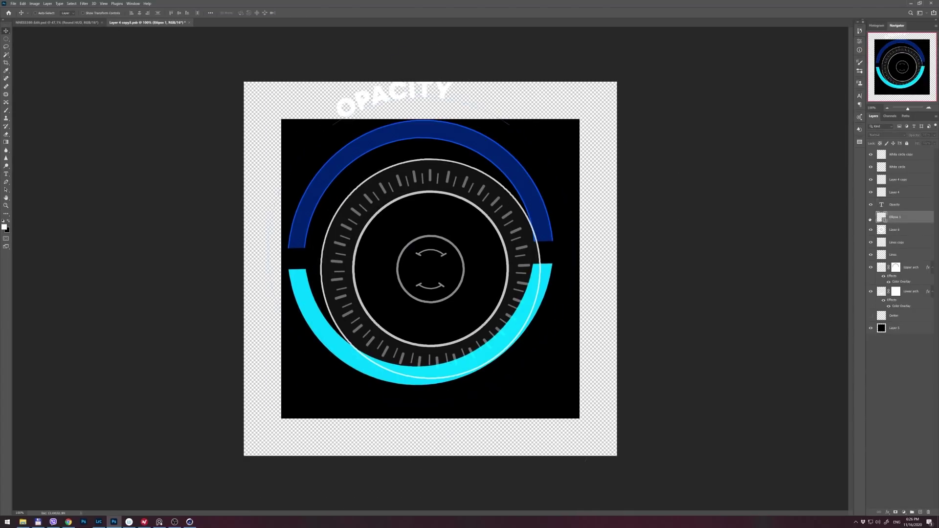
left_click_drag(479, 221, 487, 189)
key("alt+]")
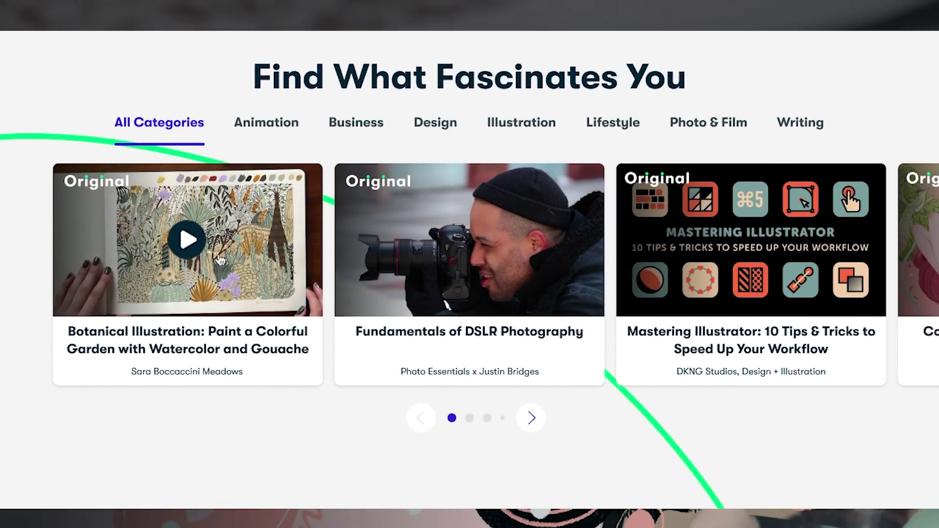
left_click(218, 258)
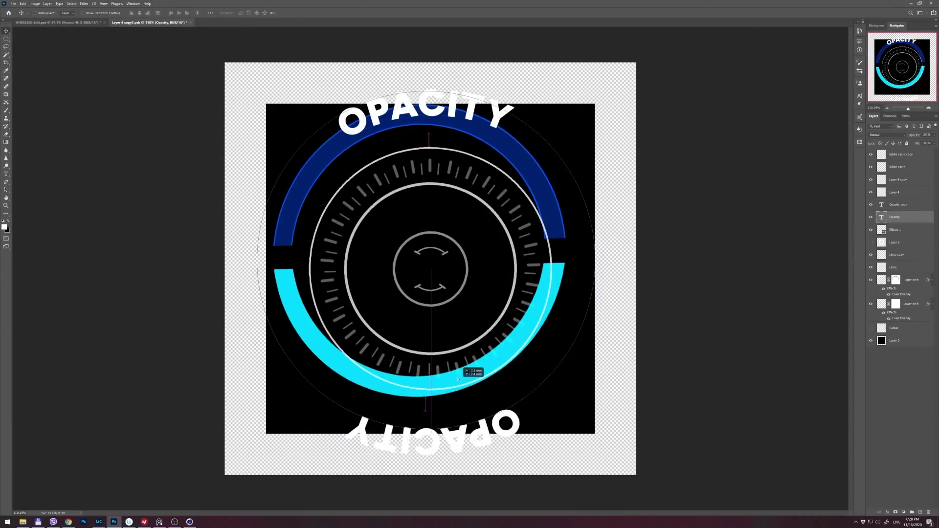
Switch to the main composite and open the Round HUD layer's effect settings
left_click(69, 24)
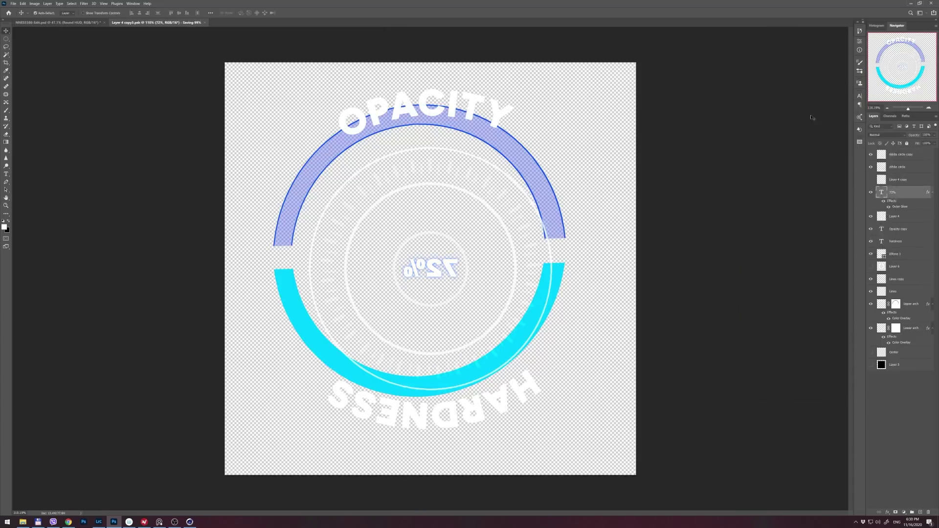
key("ctrl+Tab")
double_click(883, 163)
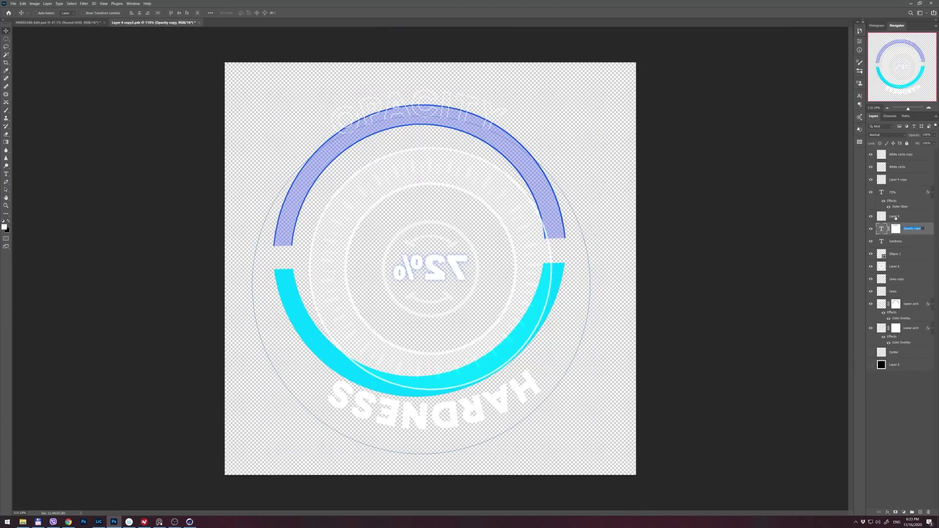
Make the masked OPACITY lettering translucent with a white outline and reduce the opacity of the cyan lower arc
key("Return")
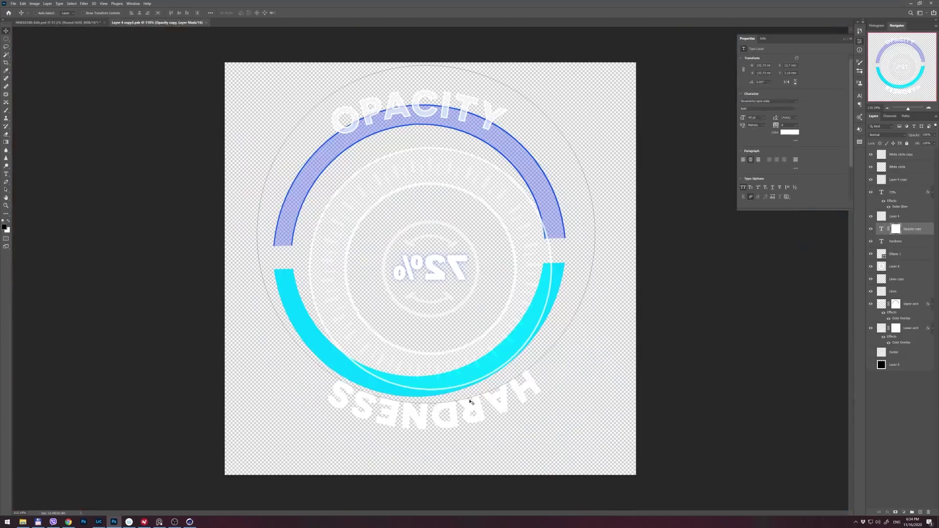
left_click(887, 316)
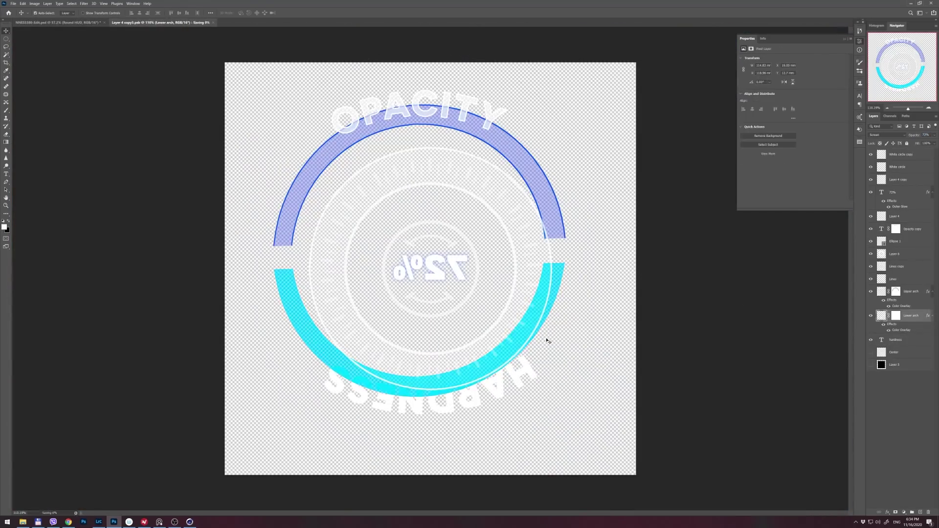
Show the rulers, add a Color Overlay to the masked HARDNESS text and open its overlay color for editing
key("ctrl+r")
key("ctrl+t")
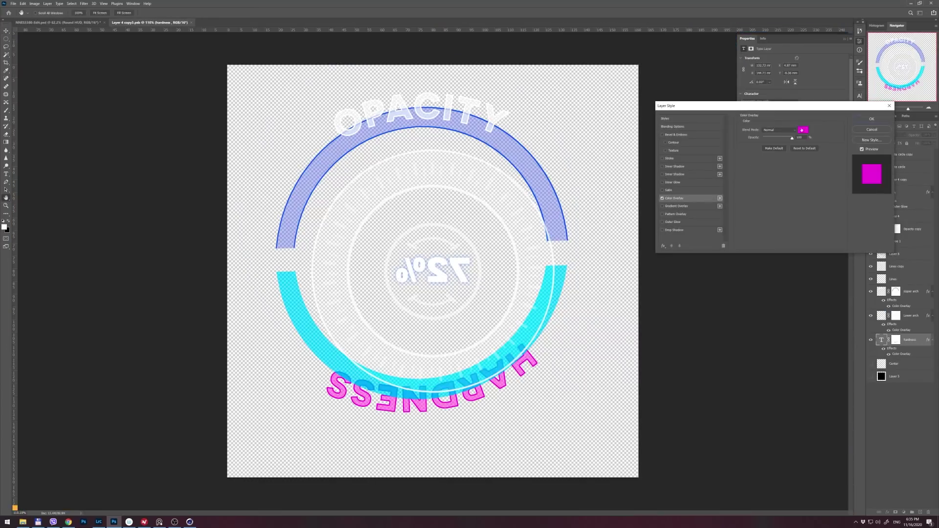
left_click(802, 129)
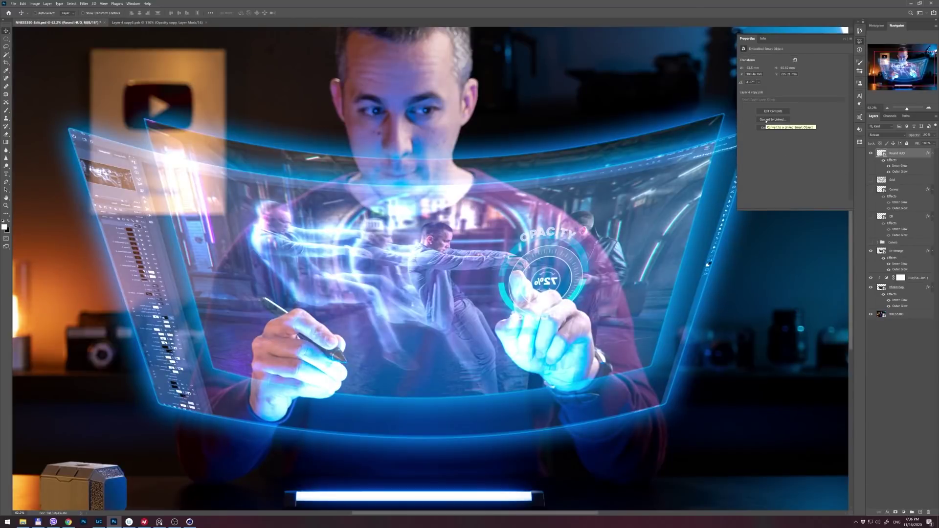
Set the Round HUD layer's blend mode to Color Dodge
left_click(872, 217)
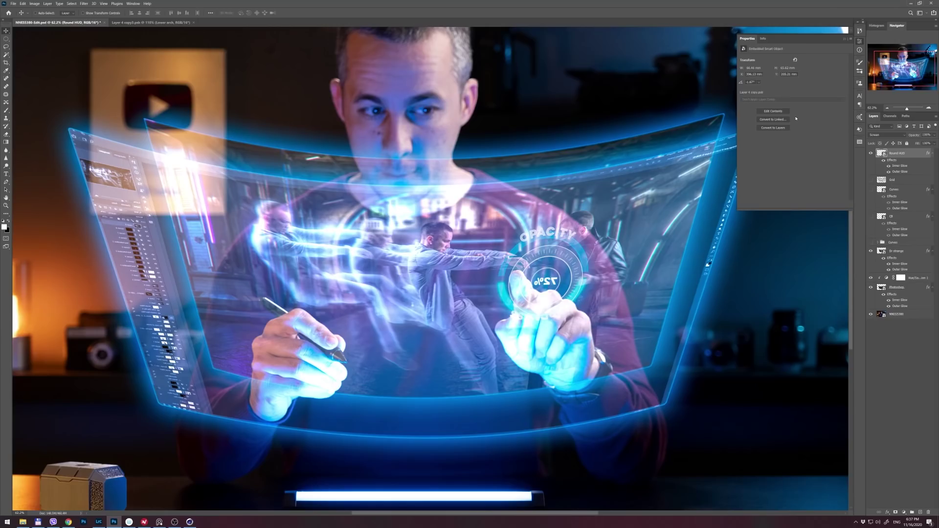
left_click(887, 135)
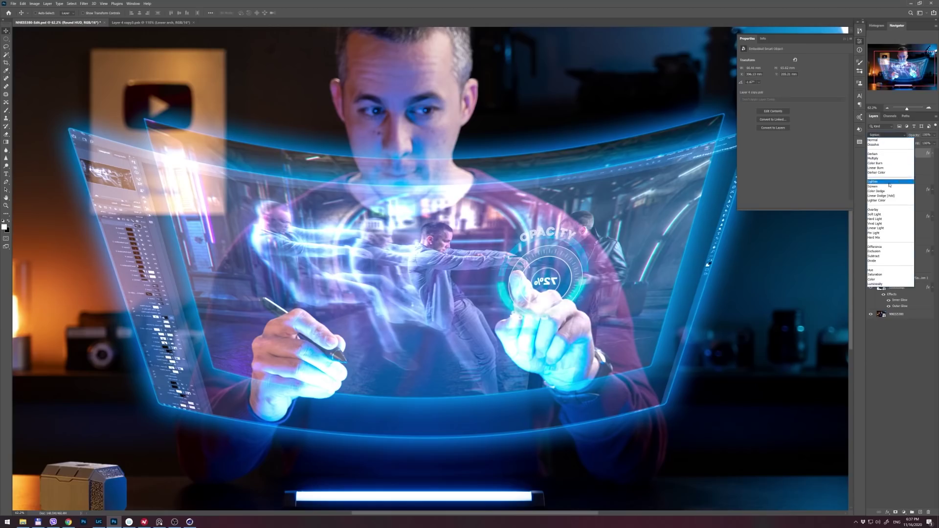
left_click(886, 191)
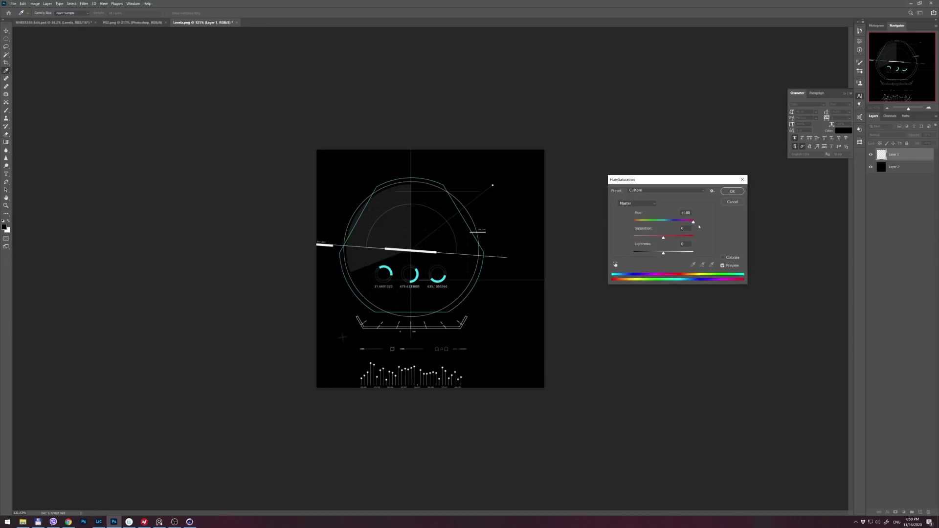
Apply a Hue shift of +180 to the Levels graphic and transform its placed copy beside the man's head in the composite
key("Return")
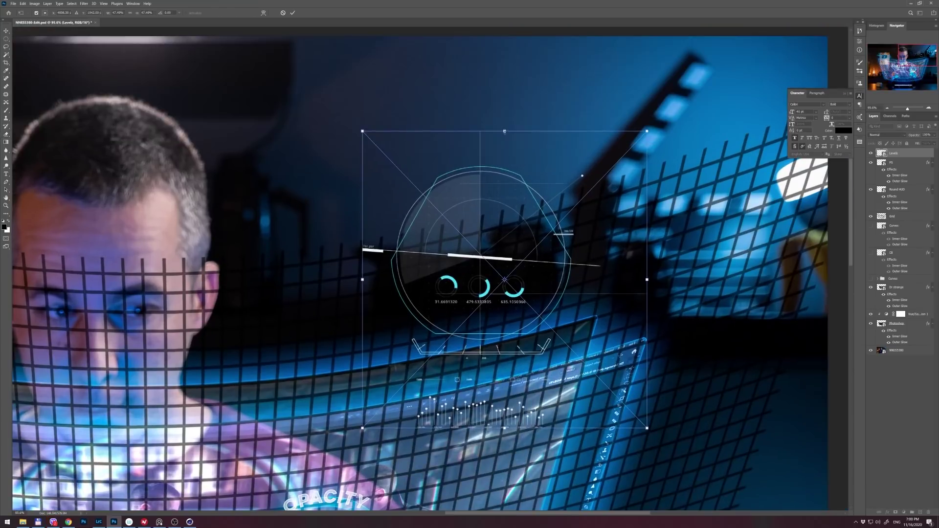
left_click_drag(372, 146, 425, 243)
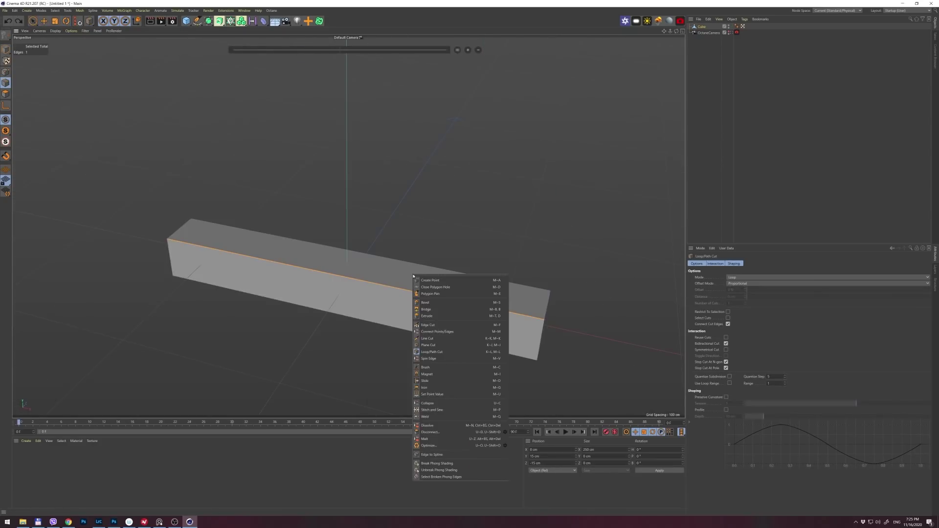
In Cinema 4D, loop-select polygons on the hologram device model and reposition the Live Viewer render window
left_click(74, 522)
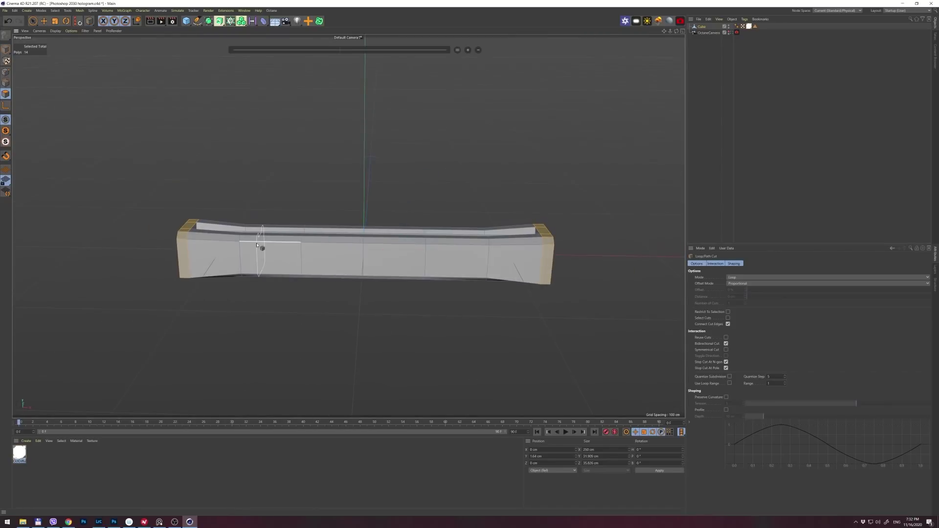
key("u")
key("l")
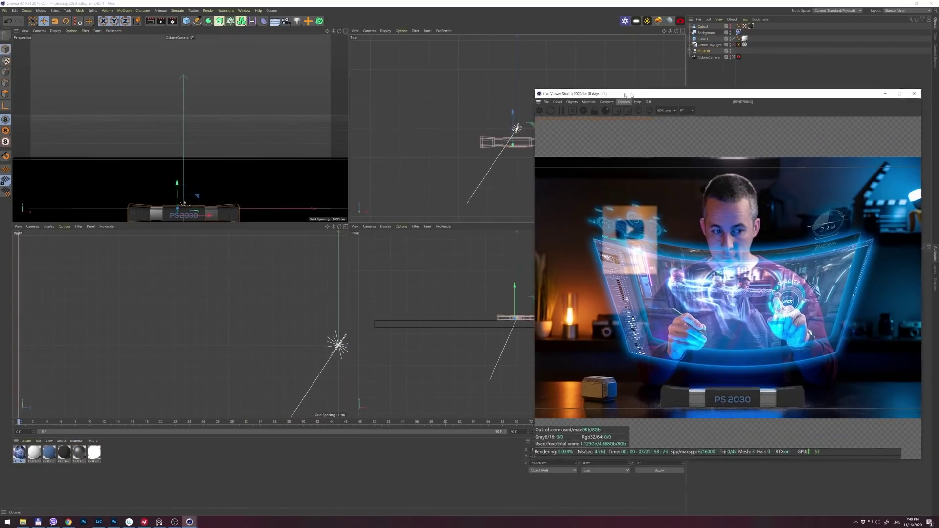
left_click_drag(730, 94, 245, 51)
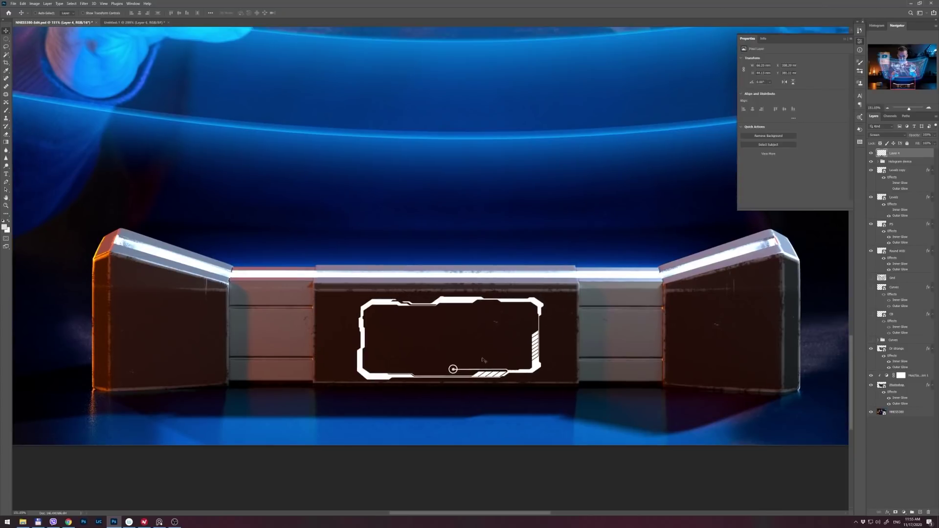
In Photoshop, adjust the white sci-fi frame on the device's front and fit the text "Photoshop 2030" in a pixel-style font inside it
left_click_drag(570, 337, 578, 338)
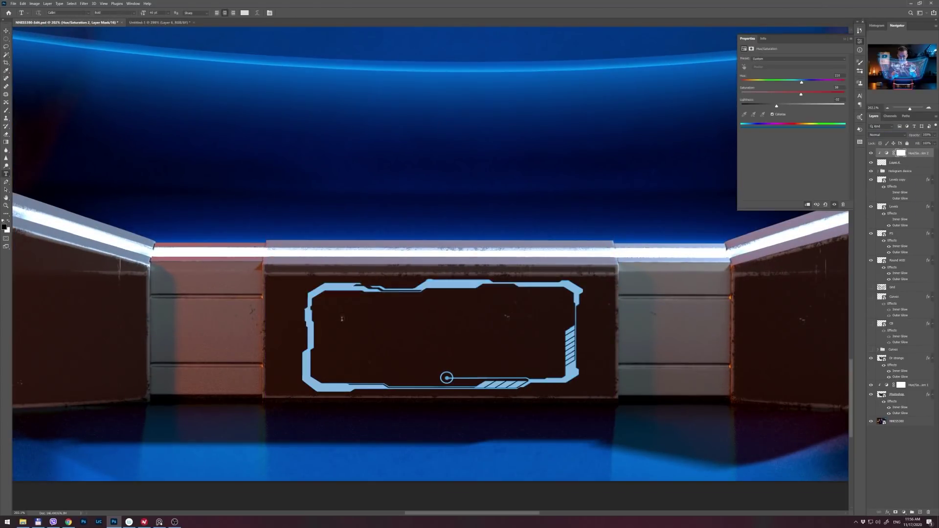
left_click(334, 330)
type("Photoshop 2030")
key("ctrl+a")
left_click(89, 12)
left_click(85, 32)
key("ctrl+t")
left_click_drag(641, 340, 413, 313)
left_click_drag(338, 306, 413, 313)
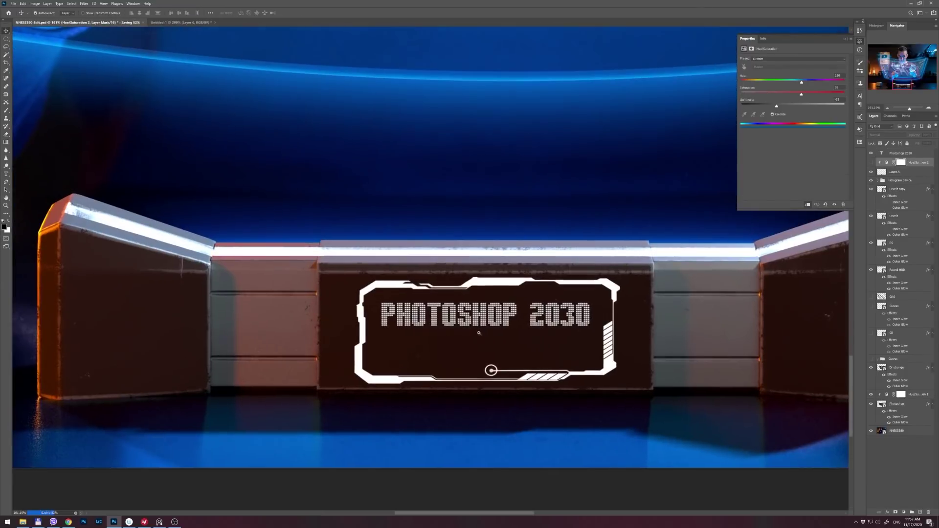
Rename the frame layer on the device's front as Screen
type("Scr")
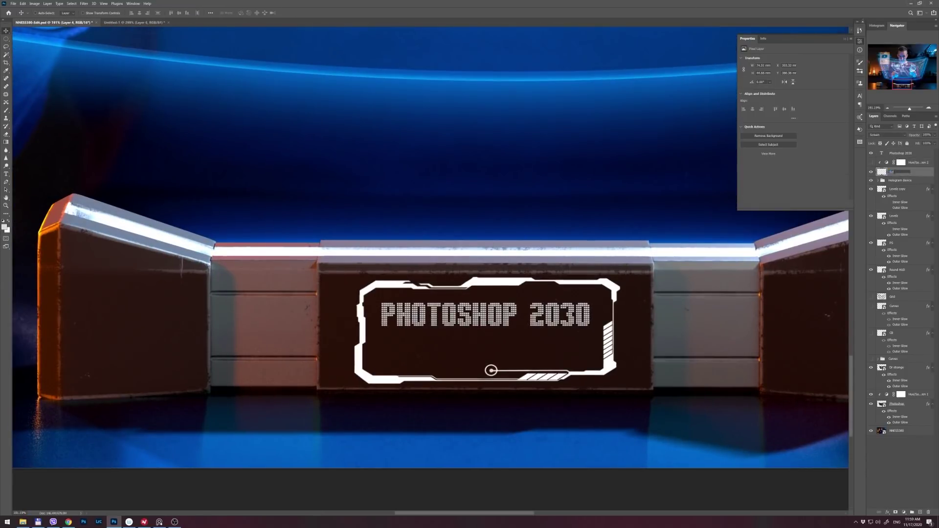
type("een")
key("Return")
double_click(913, 172)
left_click(872, 128)
Set the Screen layer's blend mode to Normal and delete the areas outside and inside the frame with the Magic Wand
left_click(887, 135)
key("w")
left_click(416, 259)
key("Delete")
left_click(484, 345)
key("Delete")
key("ctrl+d")
Try a Bevel & Emboss effect on the Screen layer with a white highlight and an adjusted shadow opacity
double_click(913, 171)
left_click(676, 134)
left_click(805, 210)
left_click(59, 172)
left_click(207, 171)
left_click(778, 129)
left_click(770, 138)
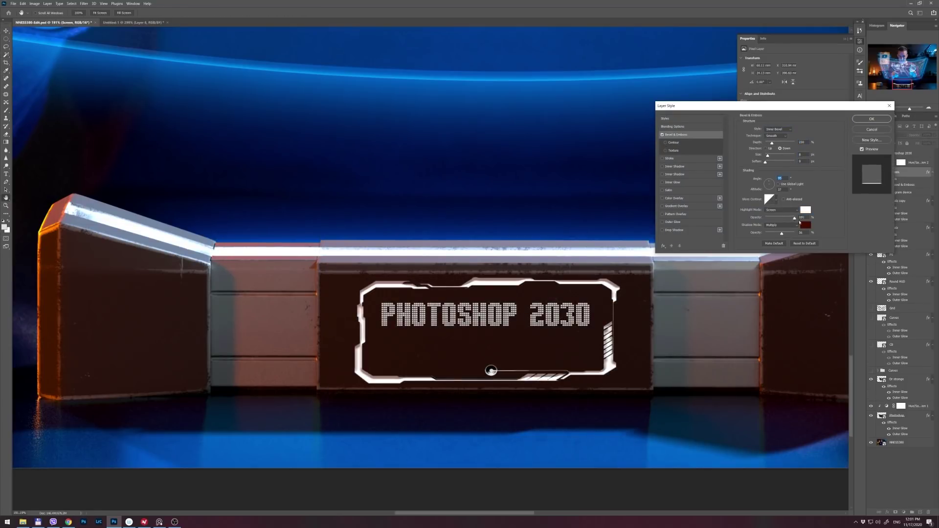
left_click(784, 233)
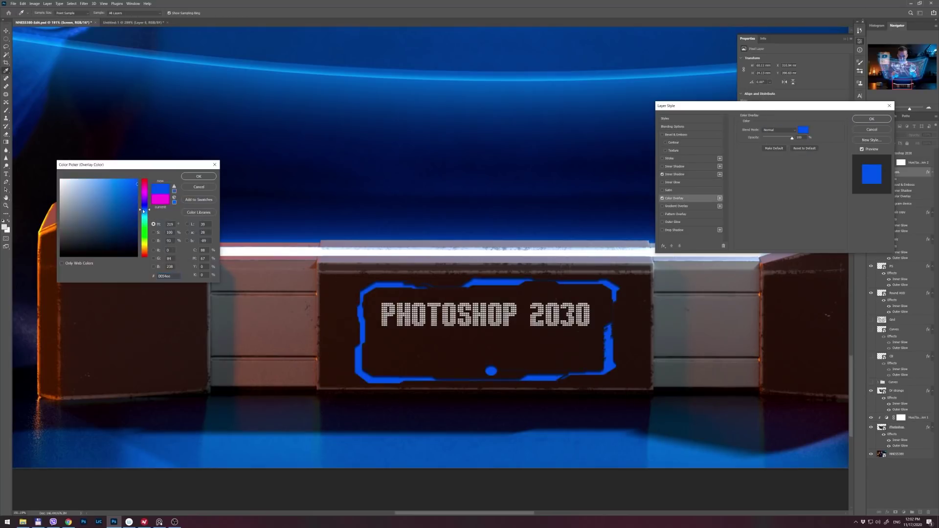
Add an Outer Glow effect to the Screen layer
left_click(672, 223)
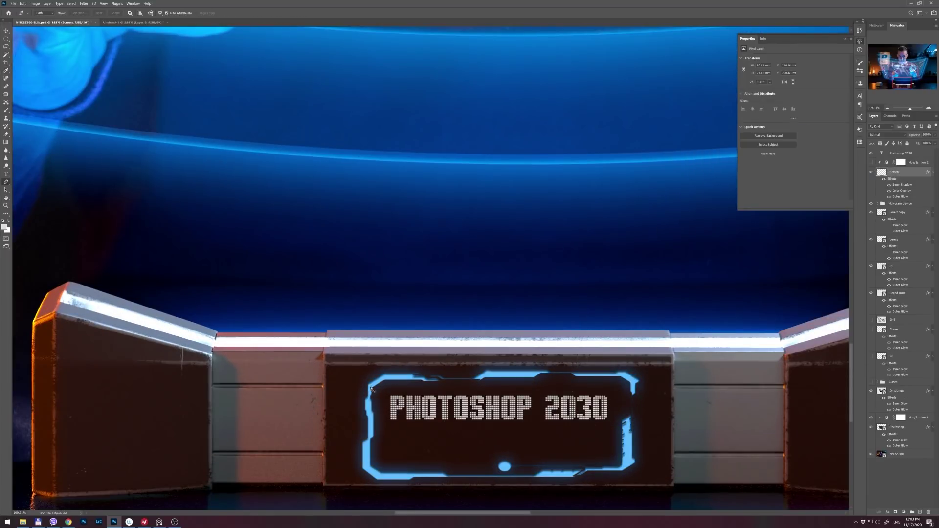
scroll(370, 389, "up", 5)
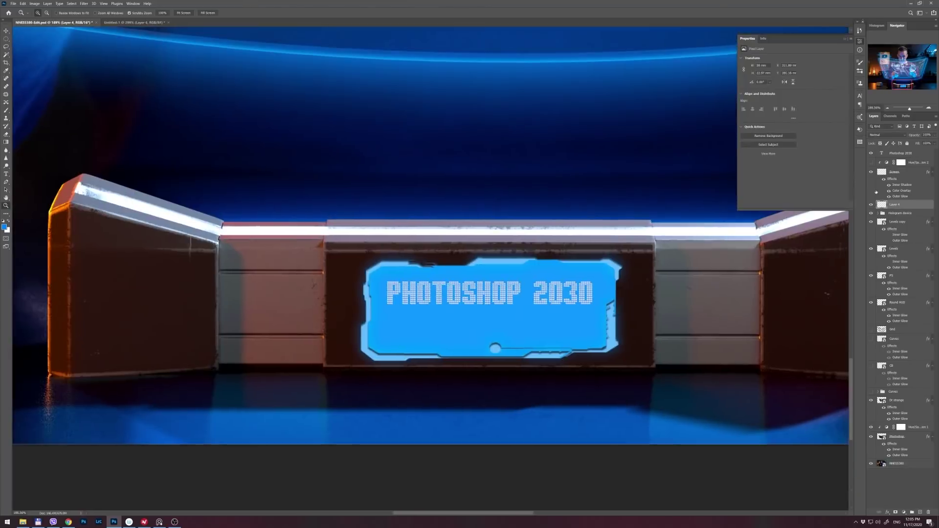
Isolate the Screen layer and erase diagonal gaps into the striped section on the frame's right border
left_click(871, 172, "alt")
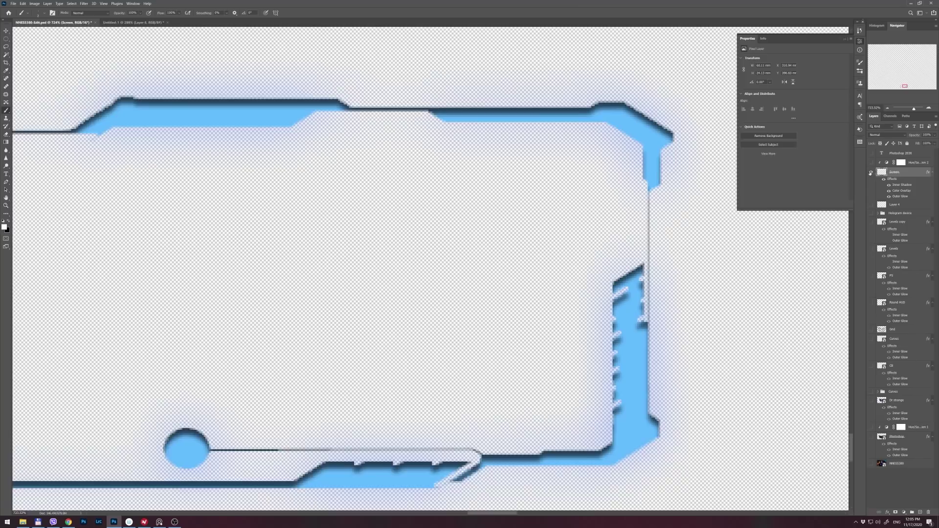
key("e")
scroll(623, 291, "up", 2)
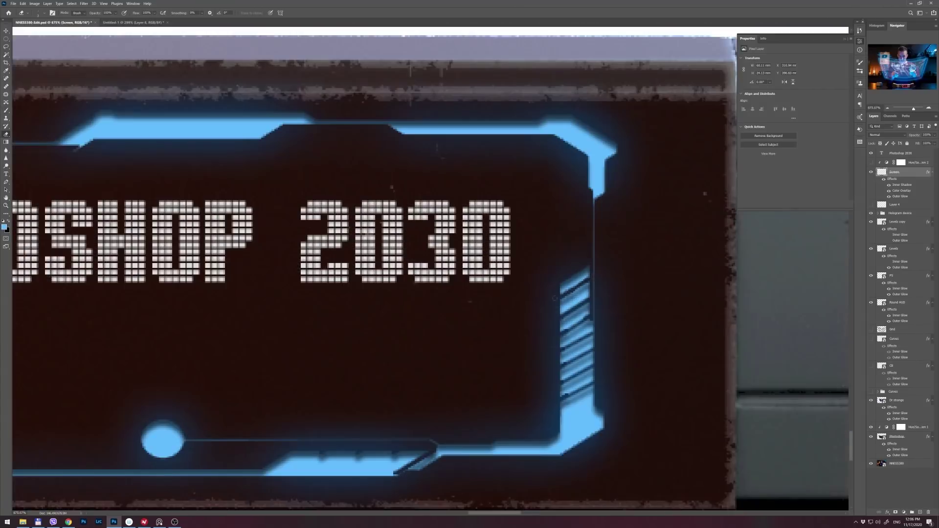
Enlarge the eraser, cut diagonal gaps into the frame's lower striped section and hollow out the round marker
scroll(423, 269, "down", 3)
scroll(423, 269, "left", 2)
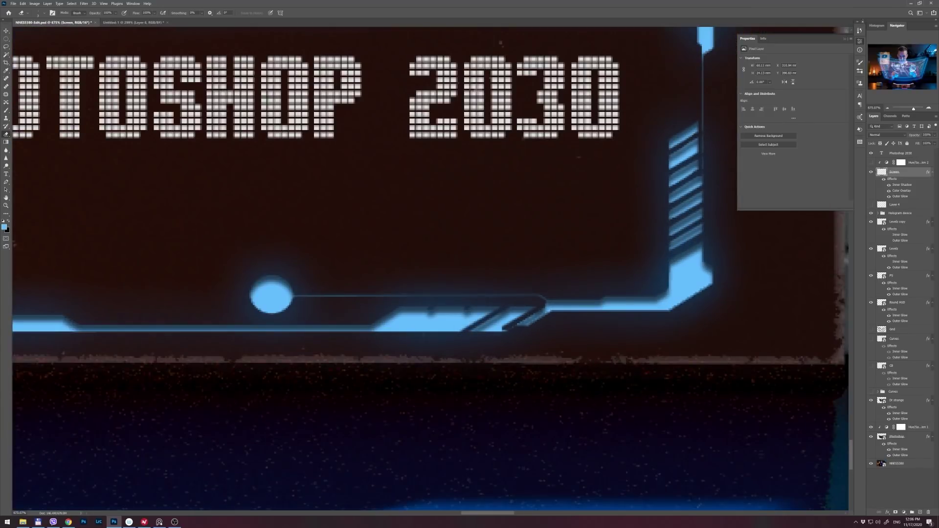
scroll(446, 321, "down", 2)
key("bracketright")
key("bracketright")
key("bracketright")
key("bracketright")
left_click(446, 321)
scroll(457, 340, "down", 7)
scroll(456, 332, "up", 7)
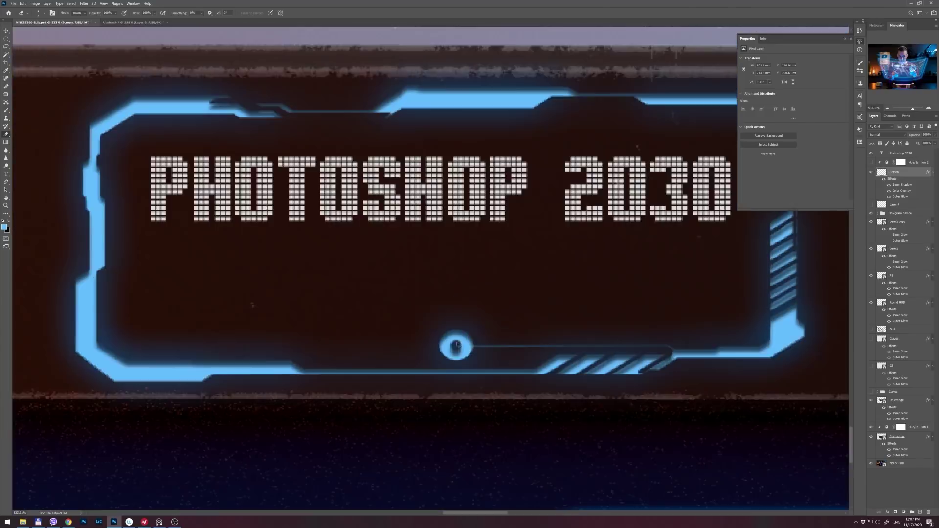
Open the layer effects of the Photoshop 2030 text and shift the small icon on the device's display
scroll(469, 342, "down", 5)
double_click(922, 153)
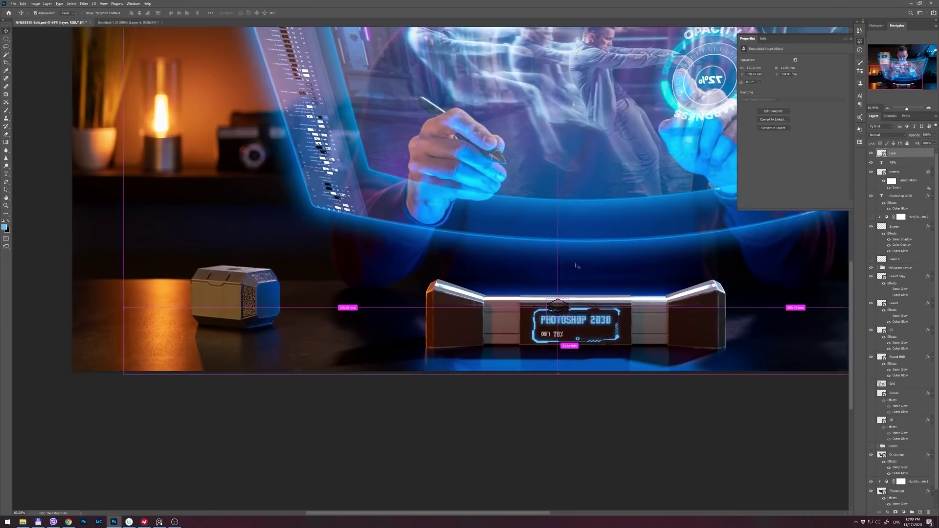
left_click_drag(493, 342, 485, 343)
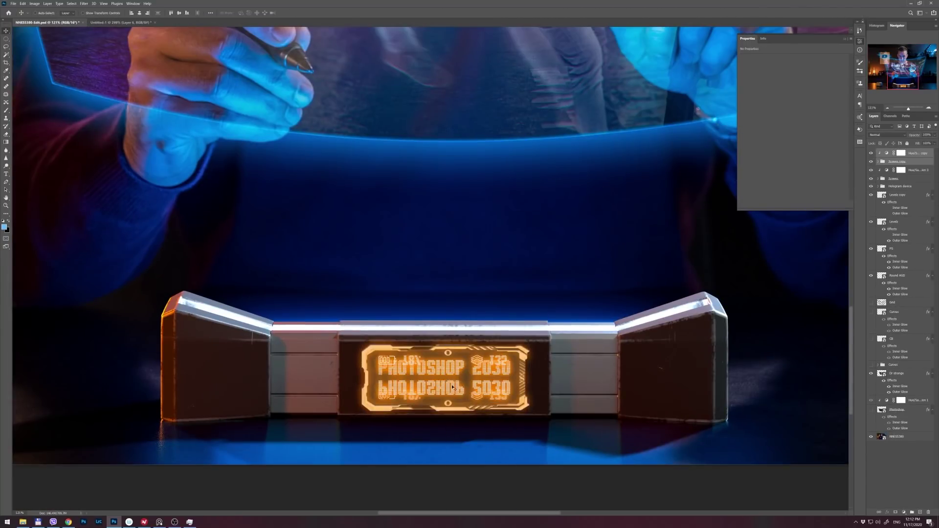
Move the flipped orange display copy below the device as a reflection, test Linear Dodge (Add), and lower its opacity
left_click_drag(447, 371, 447, 453)
left_click(905, 135)
left_click(895, 196)
left_click(904, 135)
left_click(905, 138)
left_click_drag(914, 136, 874, 183)
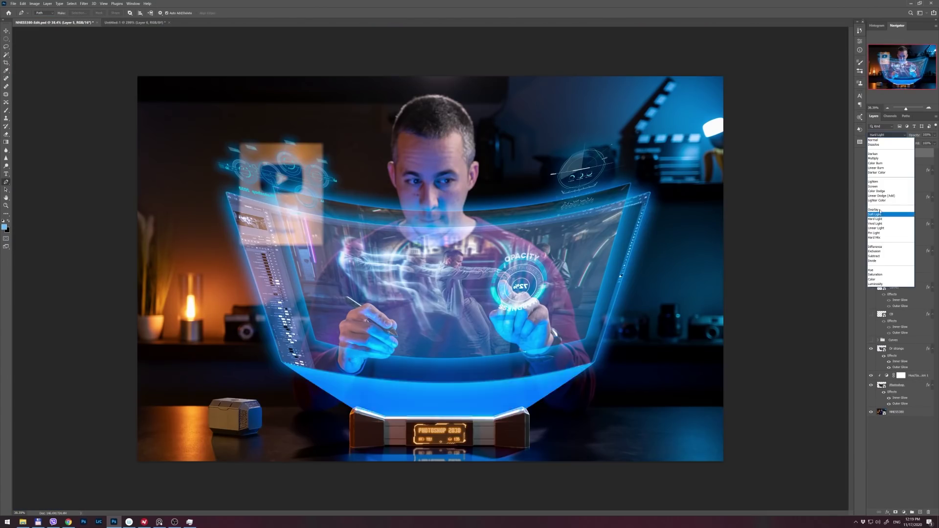
Fade the blue light beam between the curved screen and the device with a vertical gradient
left_click_drag(442, 359, 444, 400)
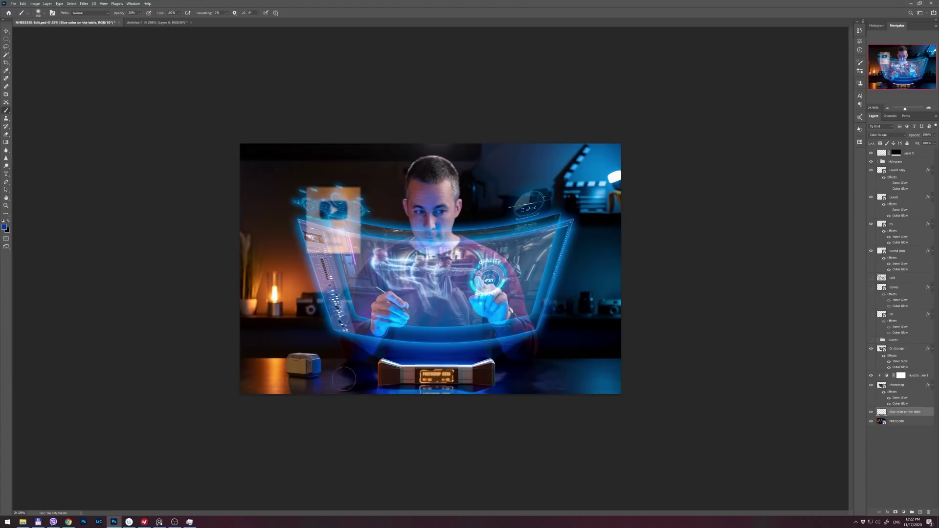
Add a Hue/Saturation adjustment above the background photo, shift its Hue far into the negative range, and invert its mask
left_click(897, 421)
left_click(903, 512)
left_click(903, 455)
left_click_drag(793, 82, 745, 83)
key("ctrl+i")
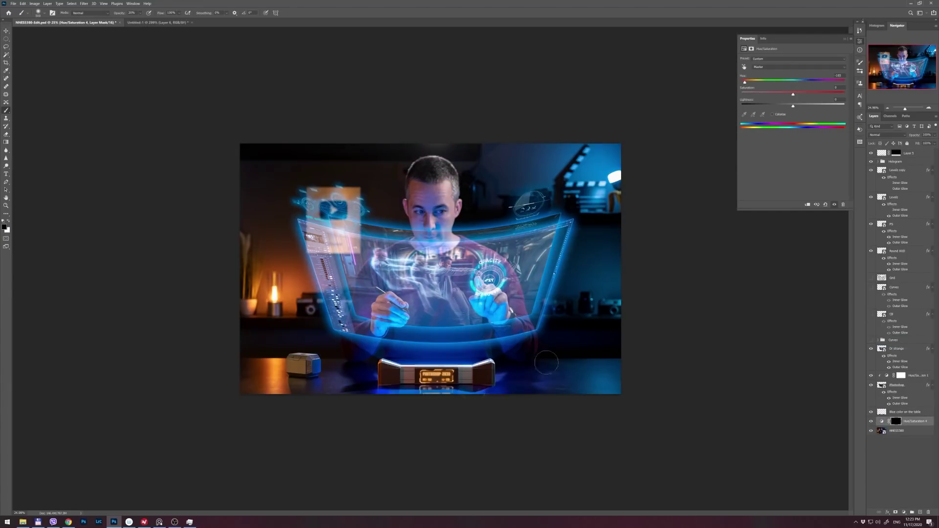
Set the brush opacity to 10% for masking the table around the device and save the document
scroll(462, 386, "up", 3)
key("1")
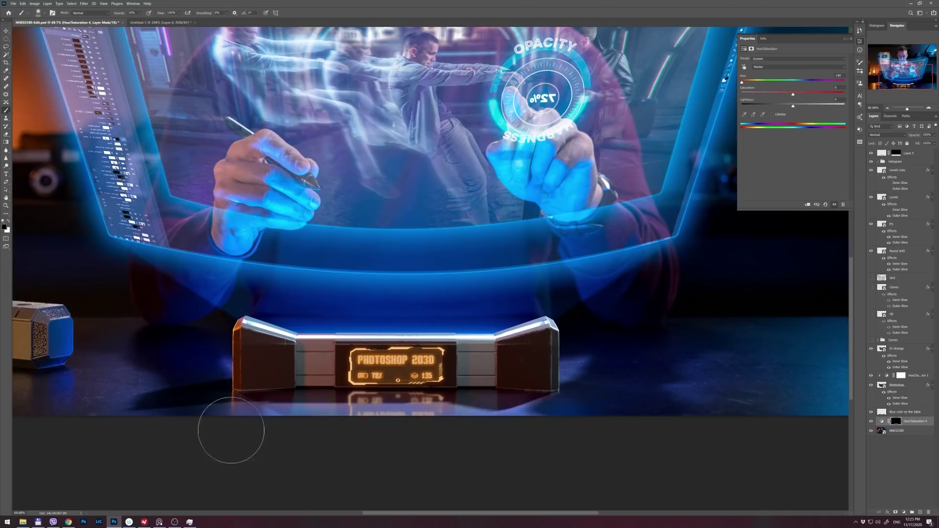
scroll(457, 379, "down", 3)
key("ctrl+s")
scroll(531, 376, "up", 2)
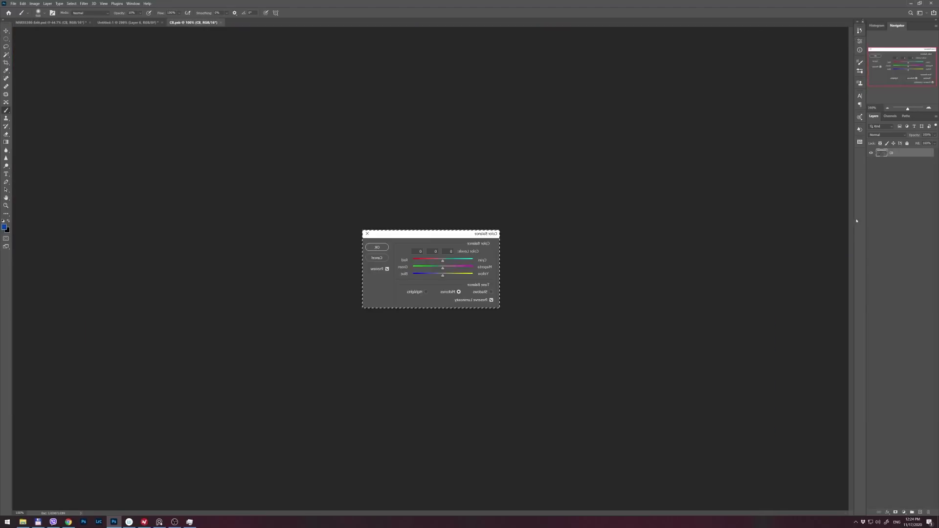
Paste the mirrored Color Balance dialog into the composite as a smart object, place it on the curved screen and show the Grid layer
key("ctrl+v")
right_click(899, 314)
left_click(895, 143)
key("v")
left_click_drag(431, 269, 598, 240)
left_click(871, 278)
scroll(668, 224, "up", 3)
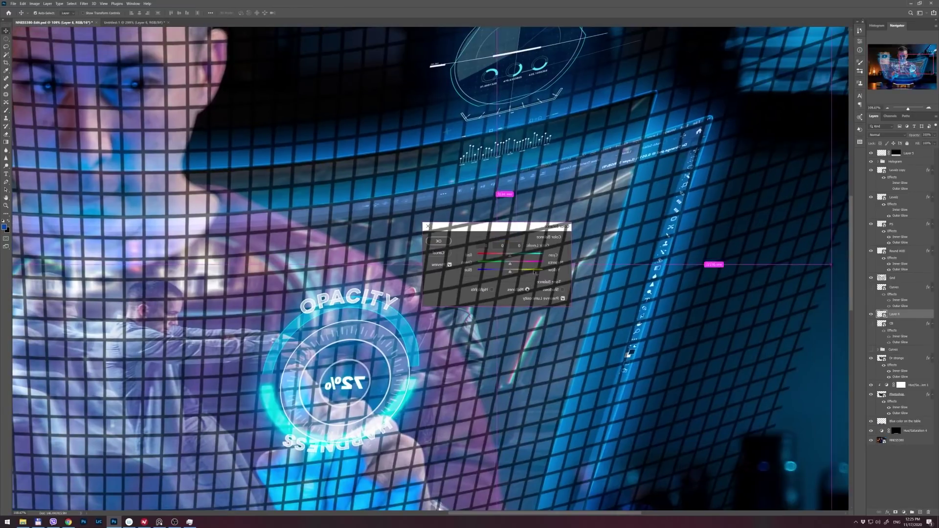
Distort and position the Color Balance dialog to follow the grid's perspective on the right part of the curved screen
left_click_drag(422, 307, 415, 334)
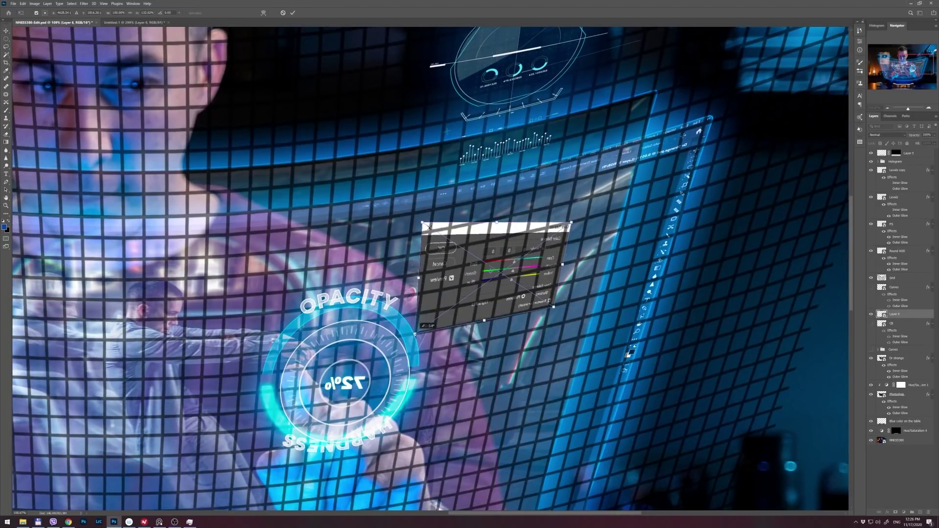
left_click_drag(535, 265, 569, 256)
left_click_drag(455, 214, 447, 250)
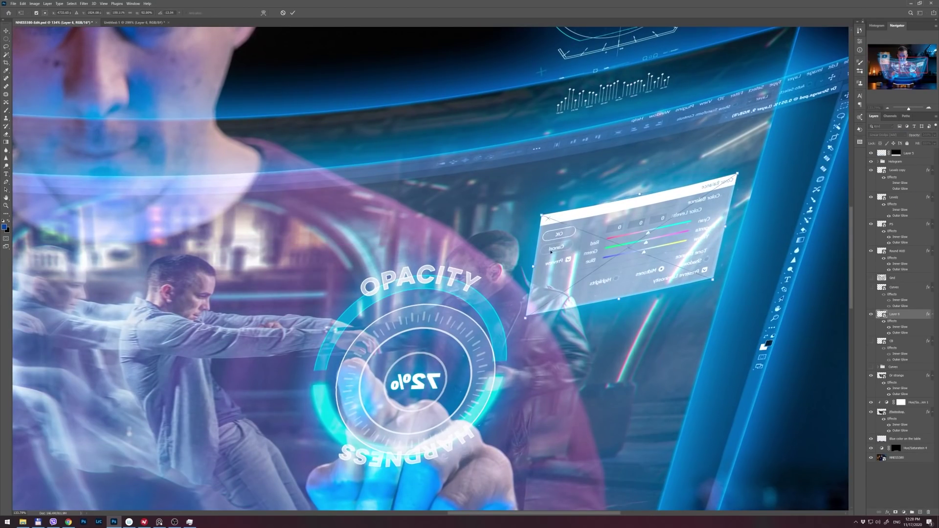
left_click_drag(552, 260, 544, 262)
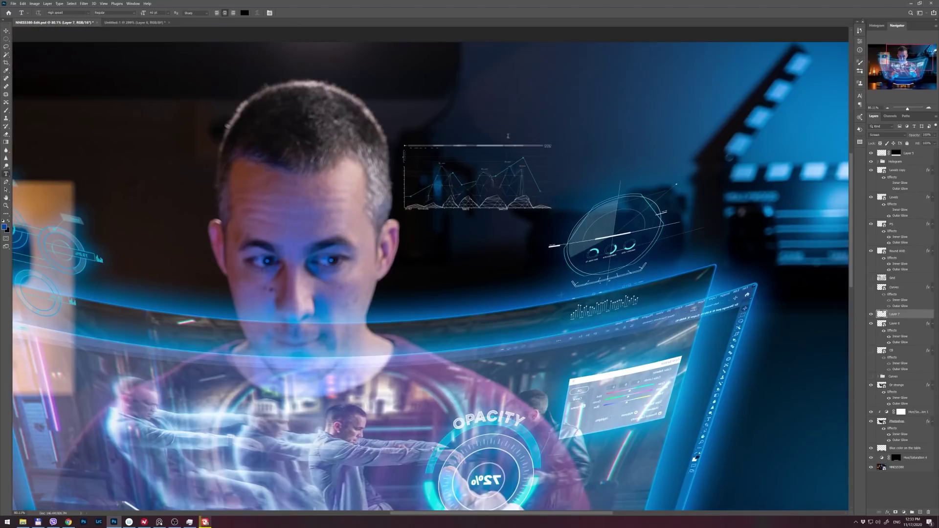
Add a white "Histogram" title above the line graph and scale it into place
left_click(508, 136)
type("Histogram")
key("ctrl+Return")
key("d")
key("ctrl+BackSpace")
key("ctrl+t")
left_click_drag(589, 115, 541, 131)
Combine the title and line graph into a smart object and flip it horizontally
right_click(893, 322)
key("ctrl+t")
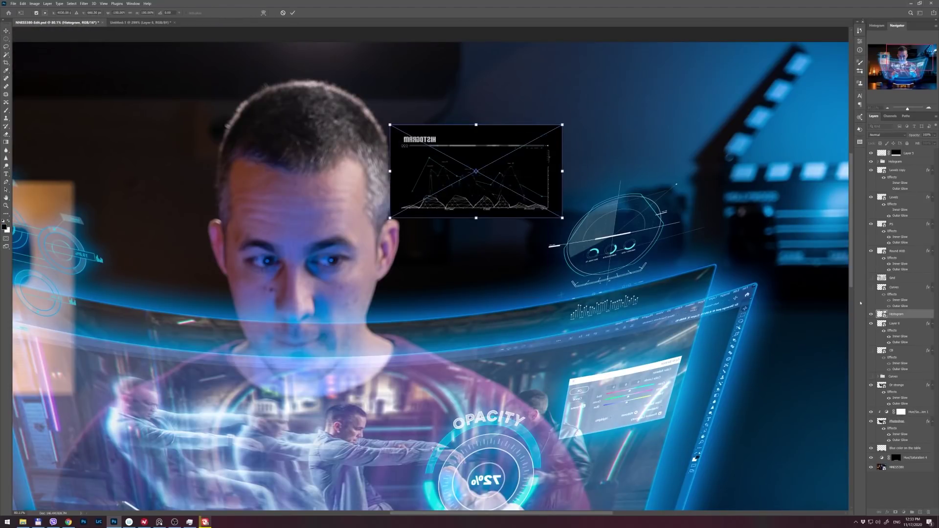
key("Return")
Move, scale and skew the Histogram panel to match the grid's perspective between the man's head and the round Levels HUD
scroll(576, 69, "down", 5)
scroll(598, 131, "up", 5)
left_click_drag(313, 223, 525, 164)
key("ctrl+t")
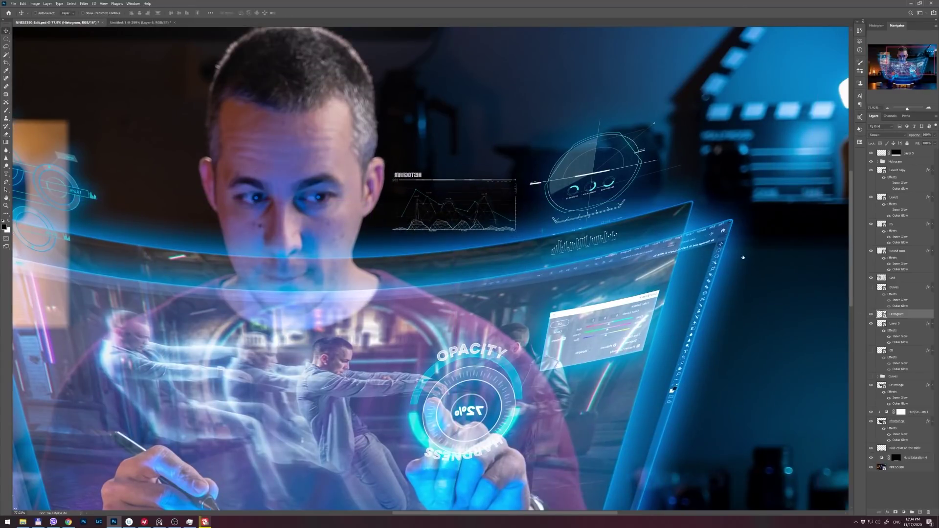
key("ctrl+t")
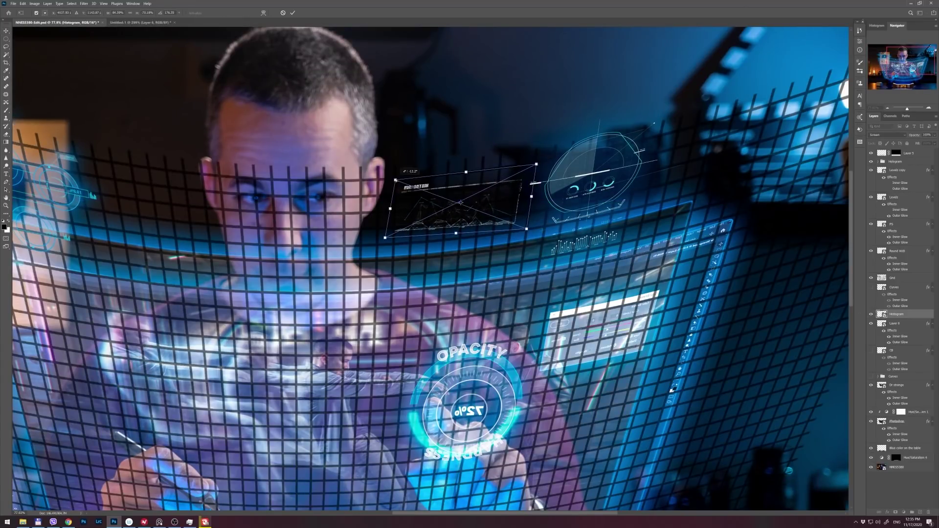
key("Return")
Hide the Grid layer and copy the dialog layer's glow effects onto the Histogram layer
left_click(870, 277)
left_click_drag(927, 324, 901, 314)
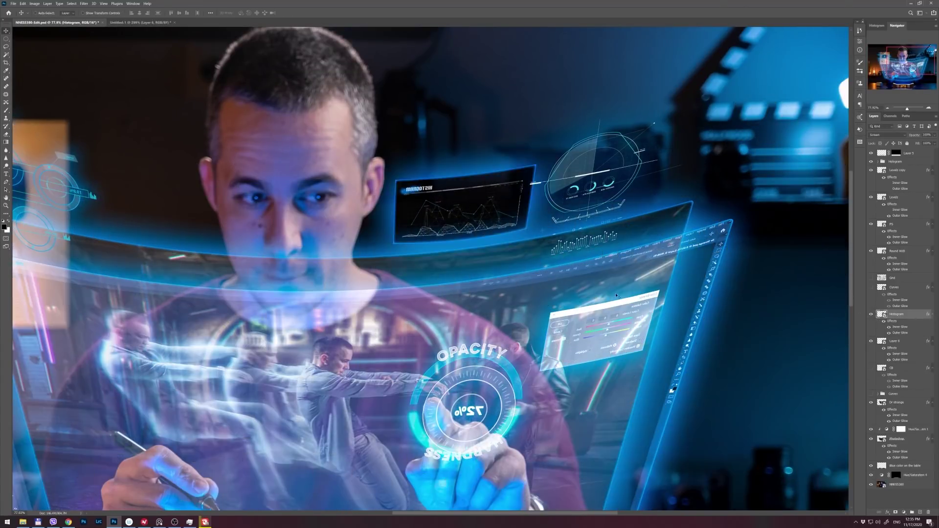
Create a layer above Histogram for a blue glow, set it to Linear Dodge (Add), add a layer mask, and set brush opacity to 20%
key("ctrl+shift+alt+n")
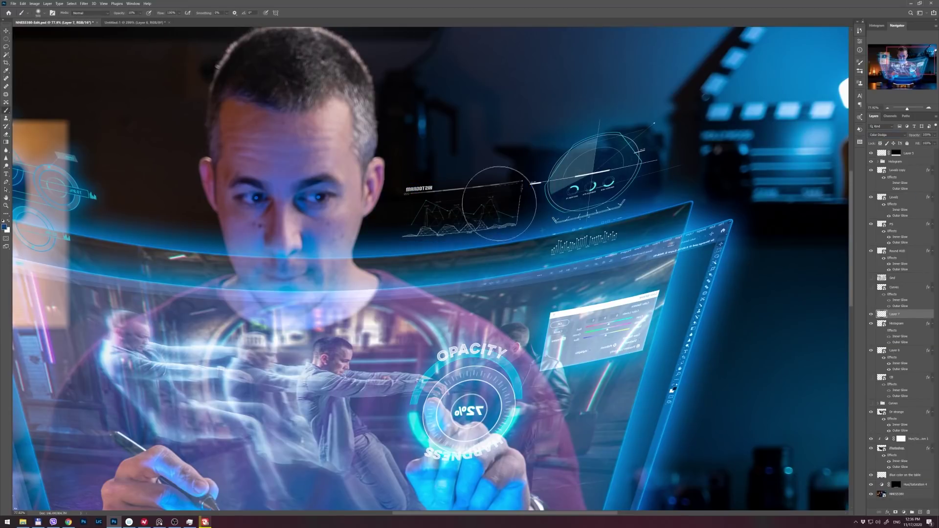
left_click(888, 135)
left_click(890, 196)
left_click(895, 512)
key("2")
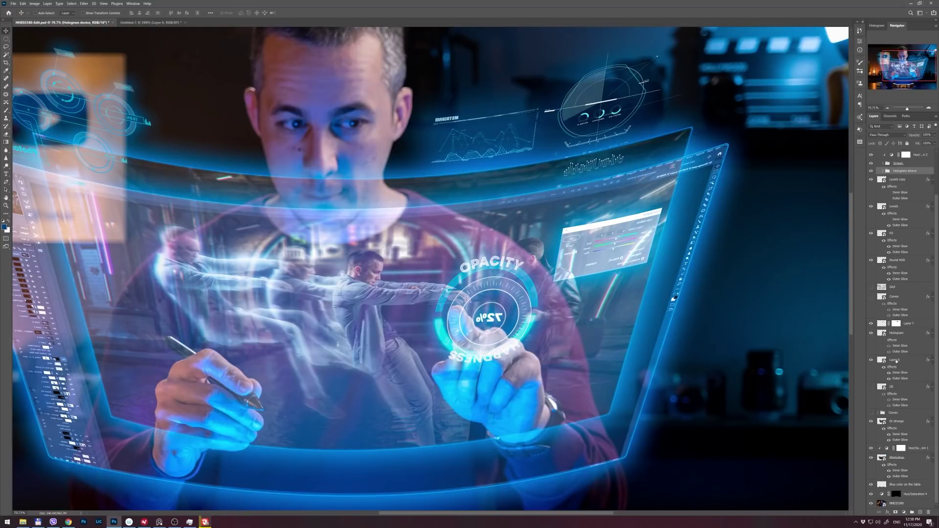
Switch from the Photoshop 2030 HUD graphic back to the main composite
scroll(896, 361, "up", 2)
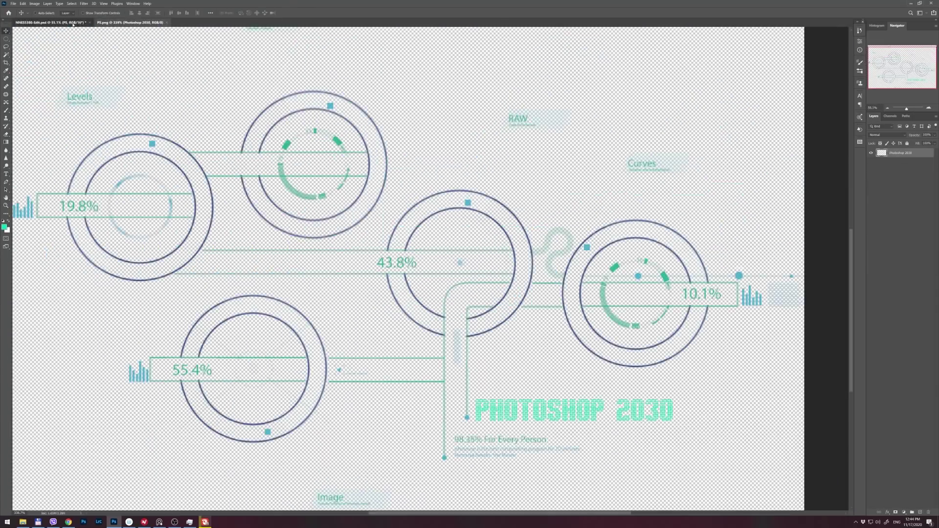
left_click(73, 23)
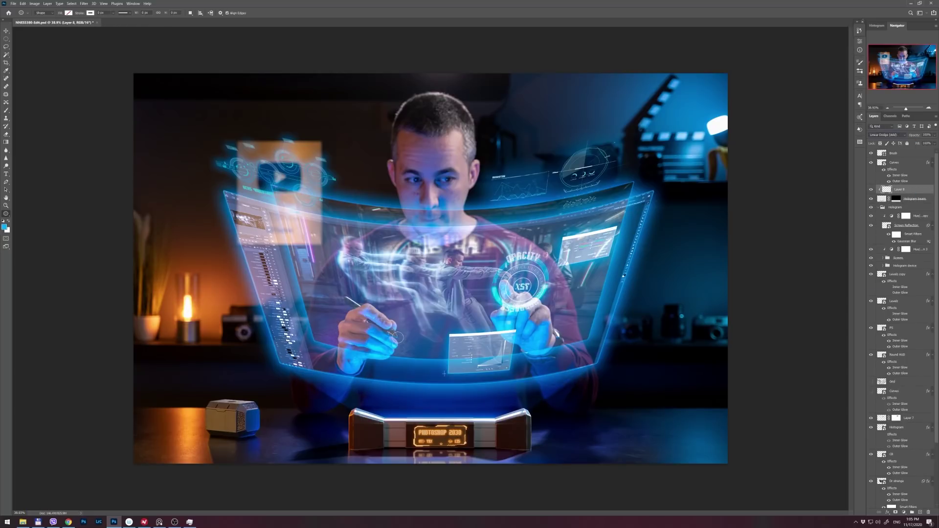
right_click(412, 299)
key("Escape")
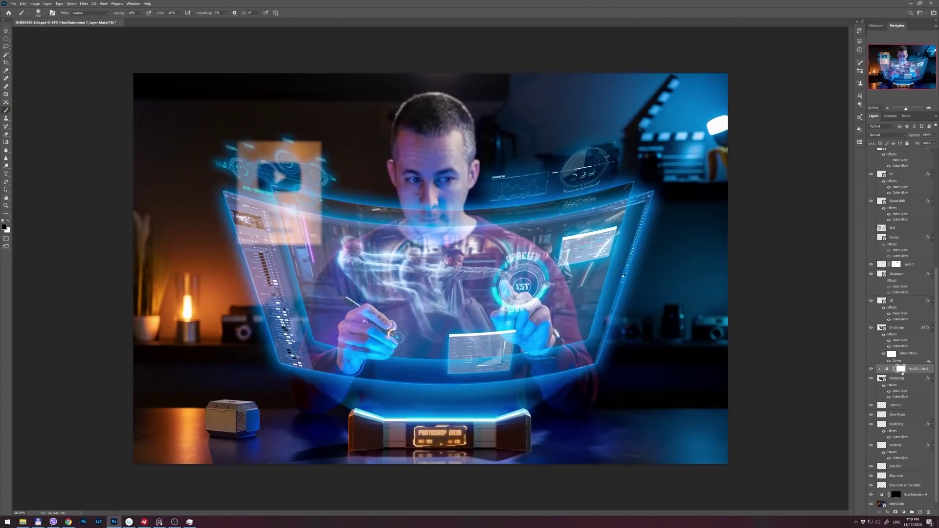
Toggle the visibility of the Hue/Saturation adjustment clipped to the curved Photoshop screen to compare its effect
left_click(871, 369)
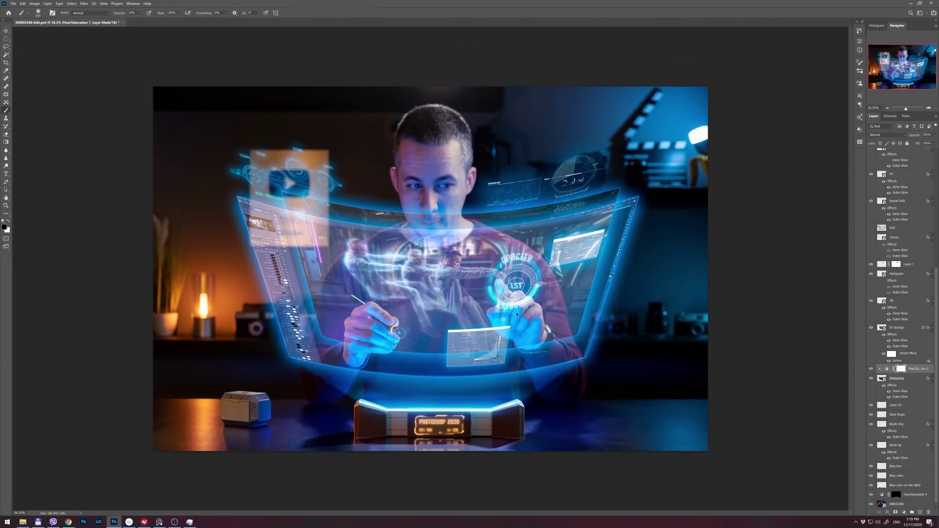